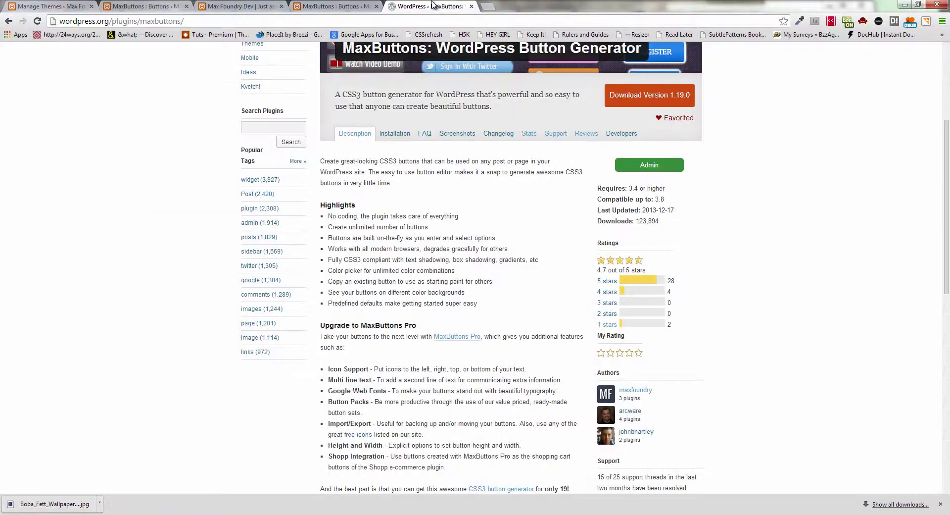
# Read the plugin page's How To Use section on passing button text and URL as shortcode parameters.
pyautogui.click(432, 6)
pyautogui.scroll(-5, 842, 326)
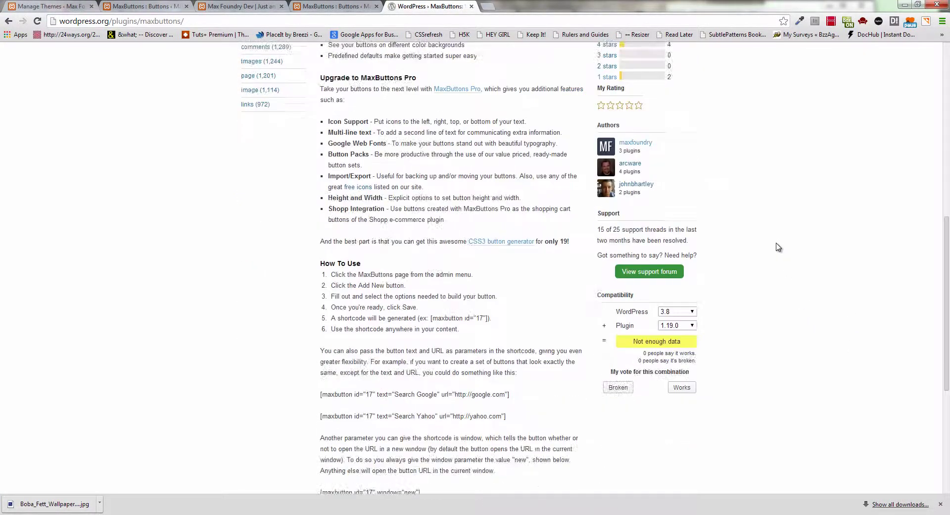
pyautogui.scroll(-2, 778, 247)
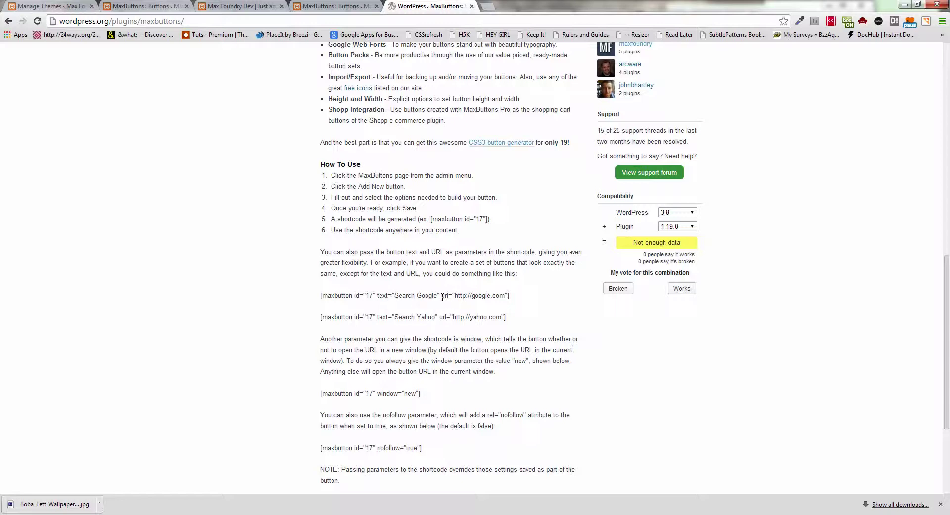
# Open Unnamed Button for editing, name it "Changeable" and enter the description "Many buttons, one design".
pyautogui.click(330, 6)
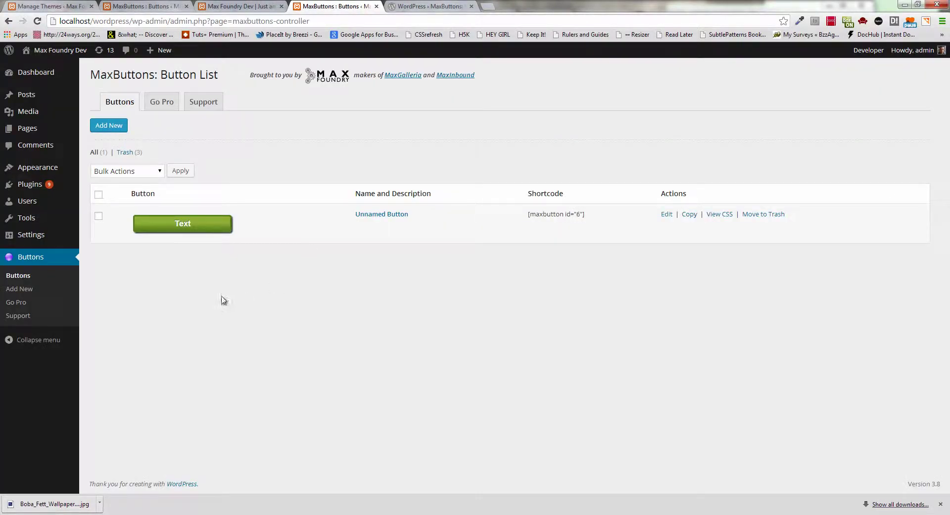
pyautogui.click(395, 215)
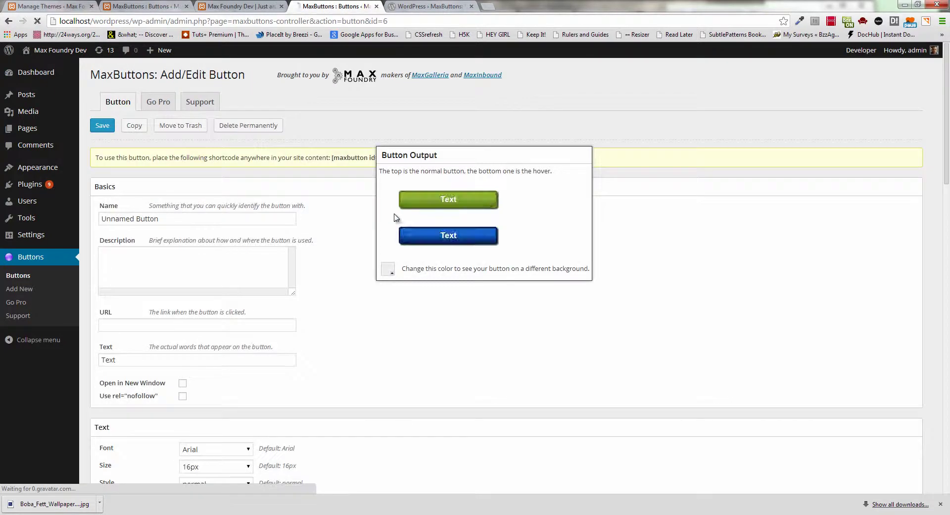
pyautogui.tripleClick(174, 218)
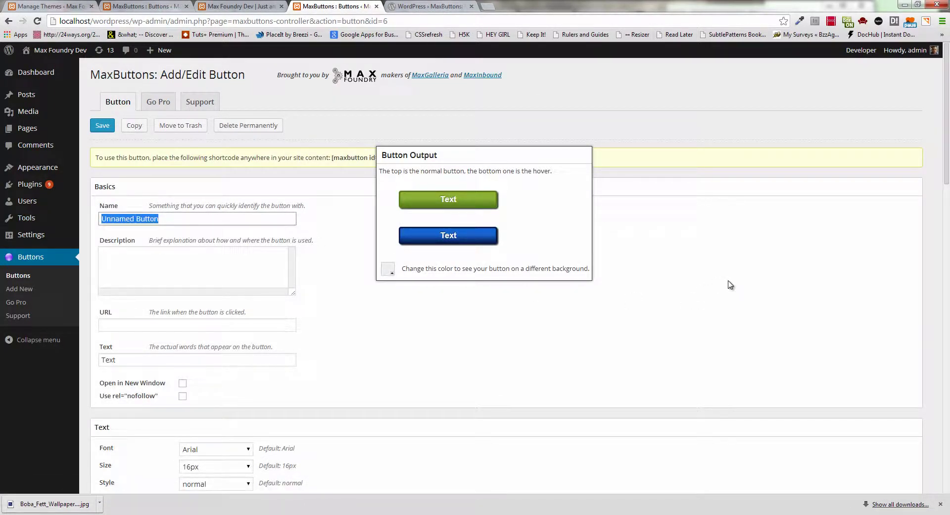
pyautogui.write('Changeable')
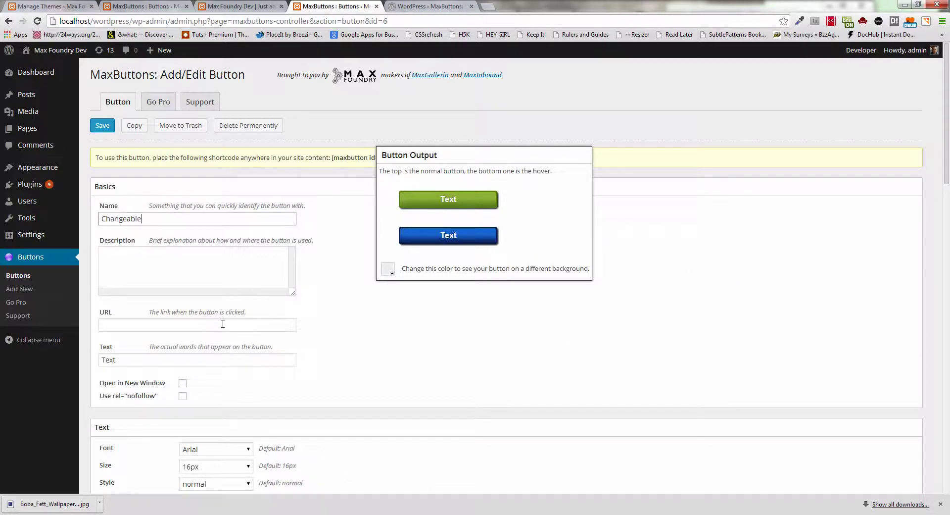
pyautogui.click(140, 266)
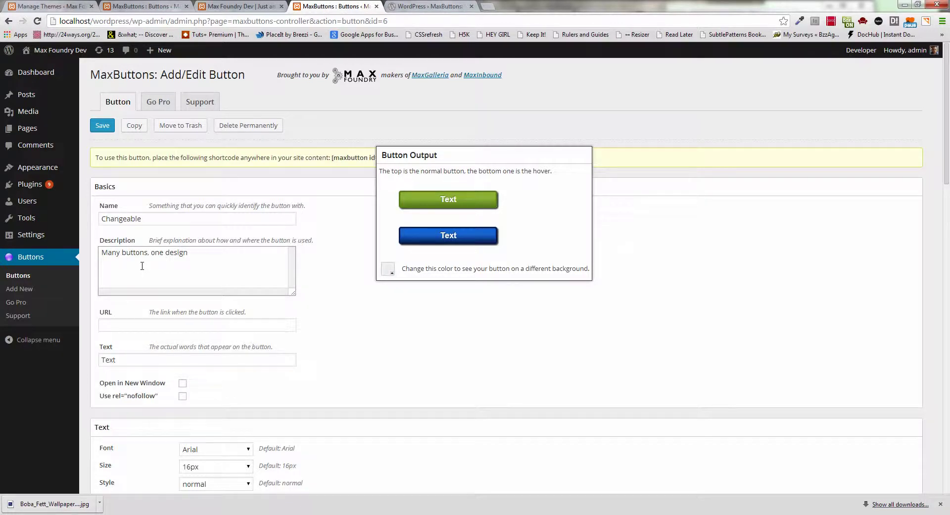
pyautogui.click(374, 323)
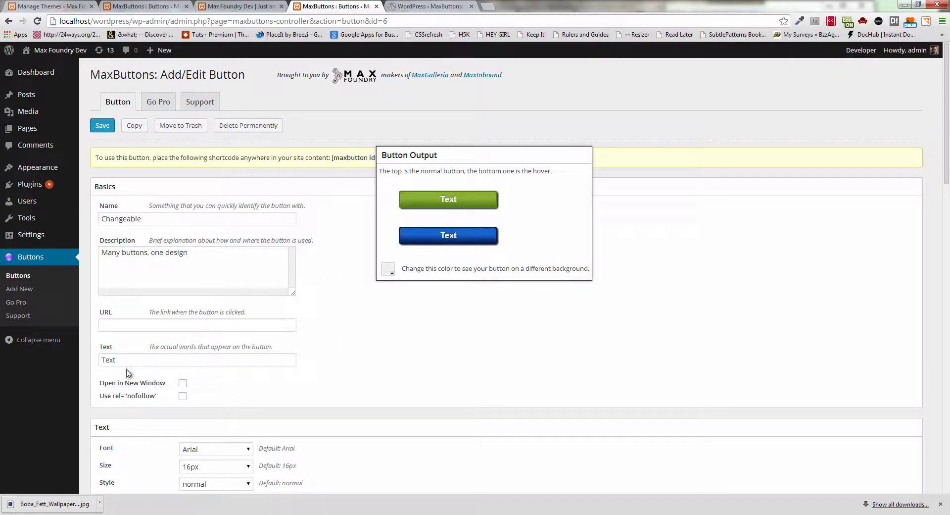
# Set the button's text to "Placeholder".
pyautogui.moveTo(121, 360); pyautogui.dragTo(85, 361)
pyautogui.write('PLaceho')
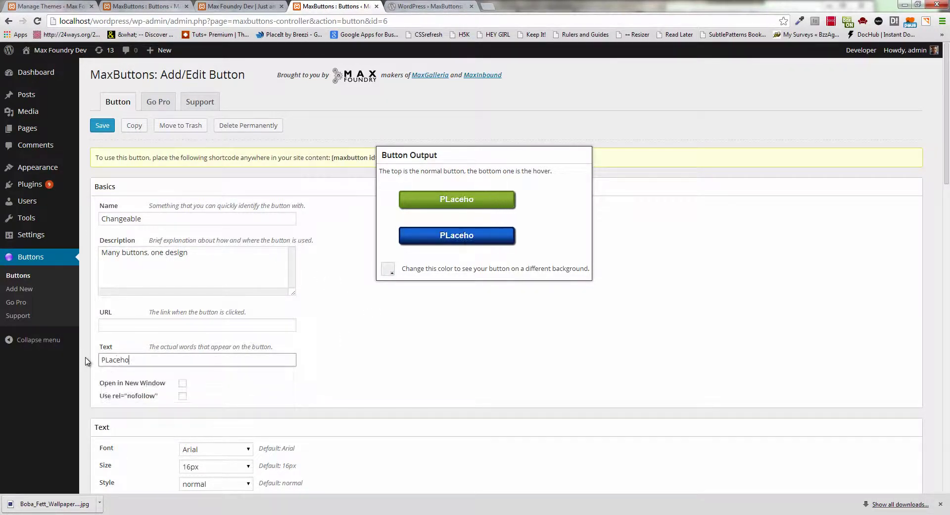
pyautogui.press('BackSpace')
pyautogui.press('BackSpace')
pyautogui.press('BackSpace')
pyautogui.press('BackSpace')
pyautogui.press('BackSpace')
pyautogui.press('BackSpace')
pyautogui.write('laceholder')
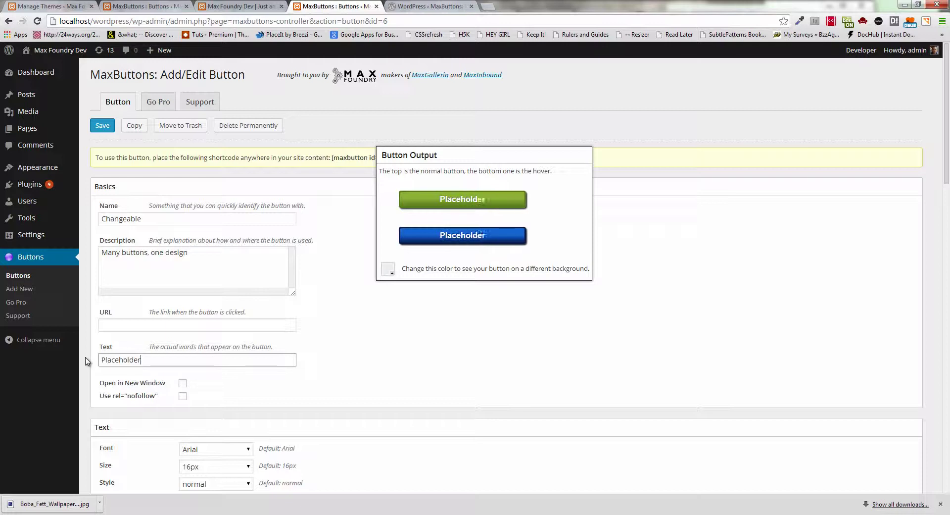
pyautogui.click(391, 320)
# Format the button text with the Verdana font, 24px size and normal weight.
pyautogui.scroll(-3, 418, 327)
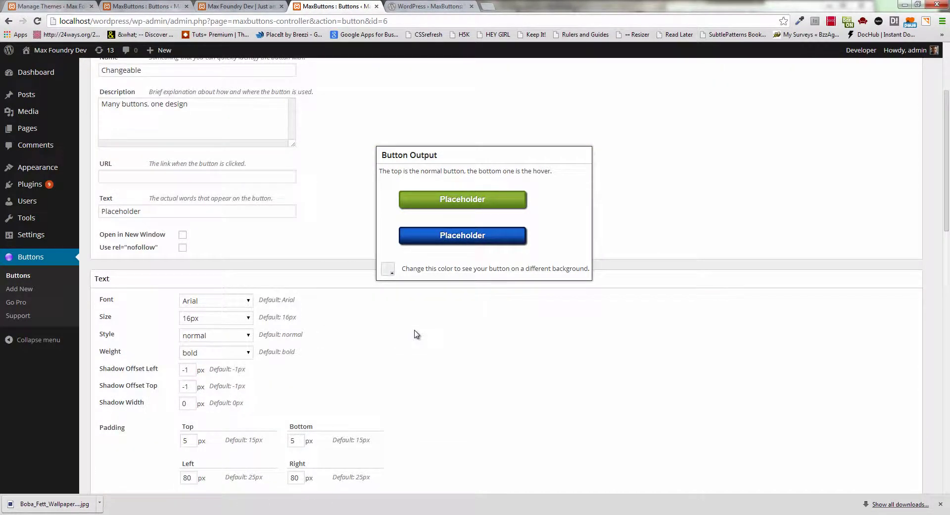
pyautogui.click(235, 301)
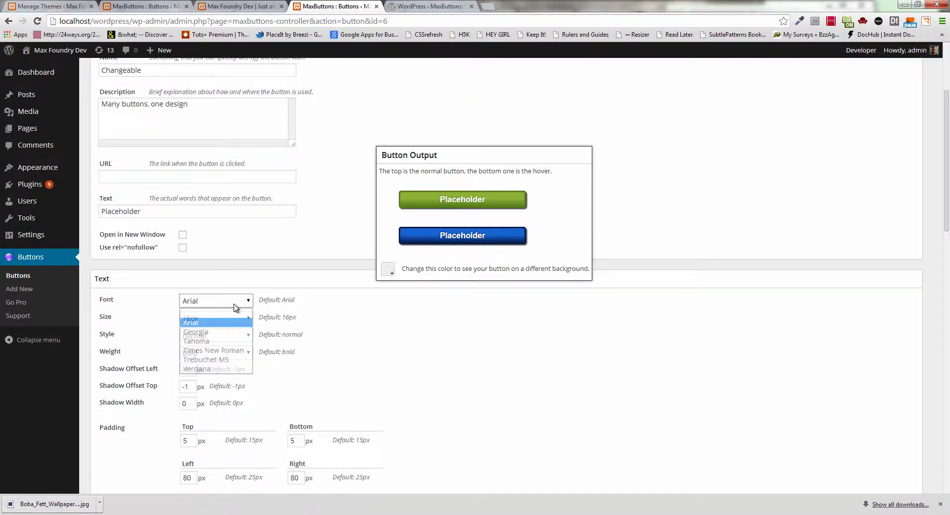
pyautogui.click(231, 368)
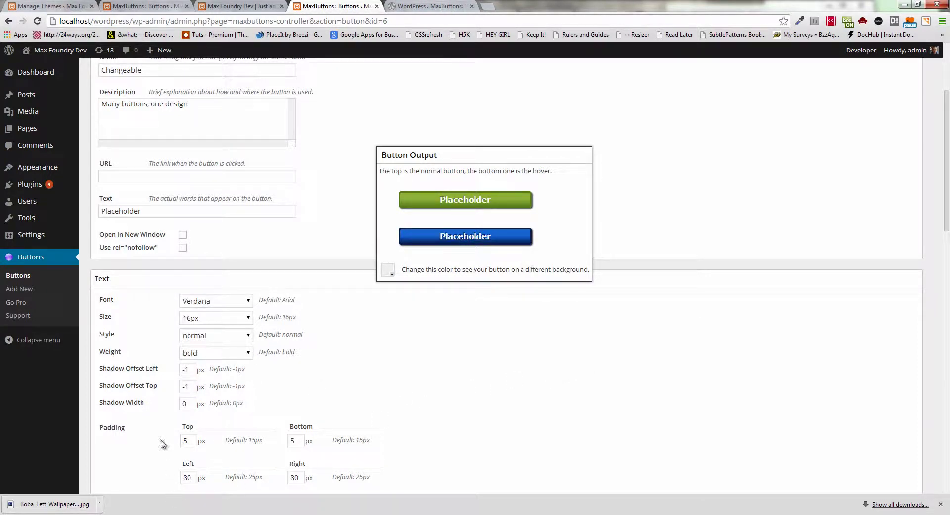
pyautogui.click(216, 320)
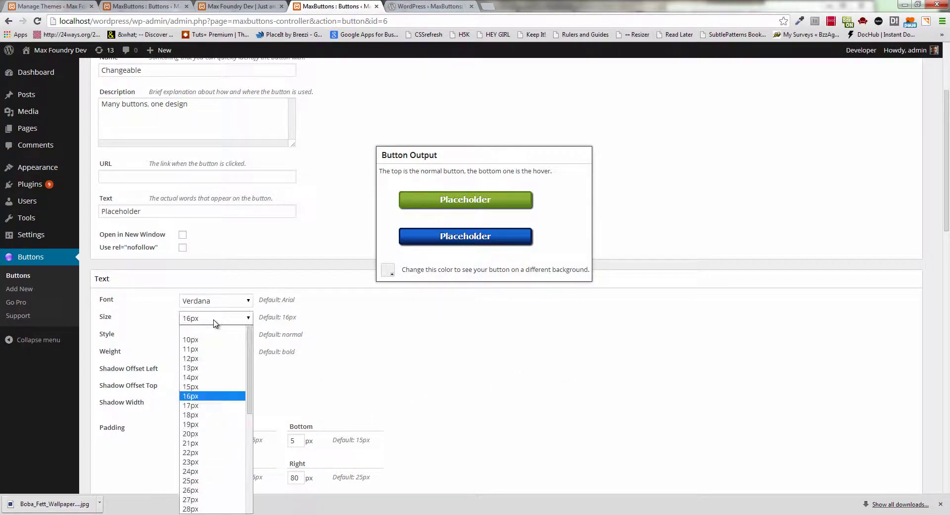
pyautogui.click(207, 472)
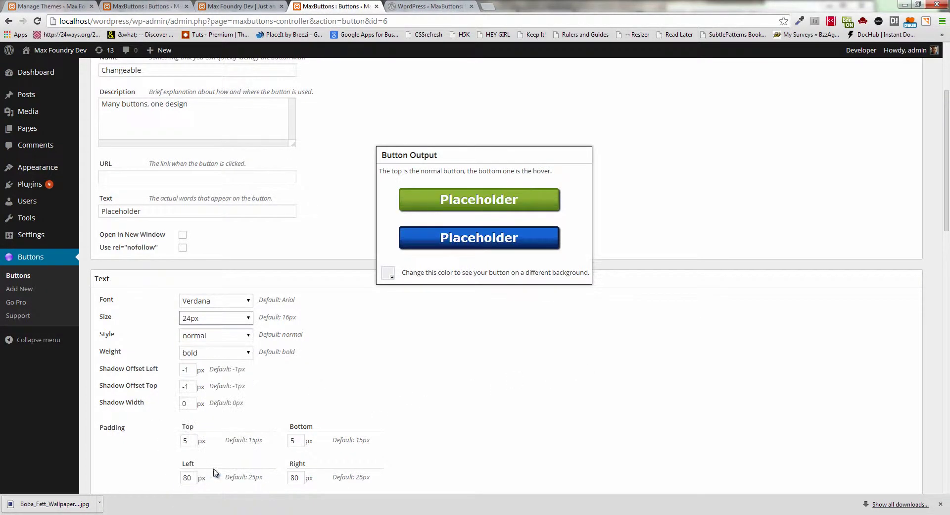
pyautogui.click(219, 352)
pyautogui.click(221, 375)
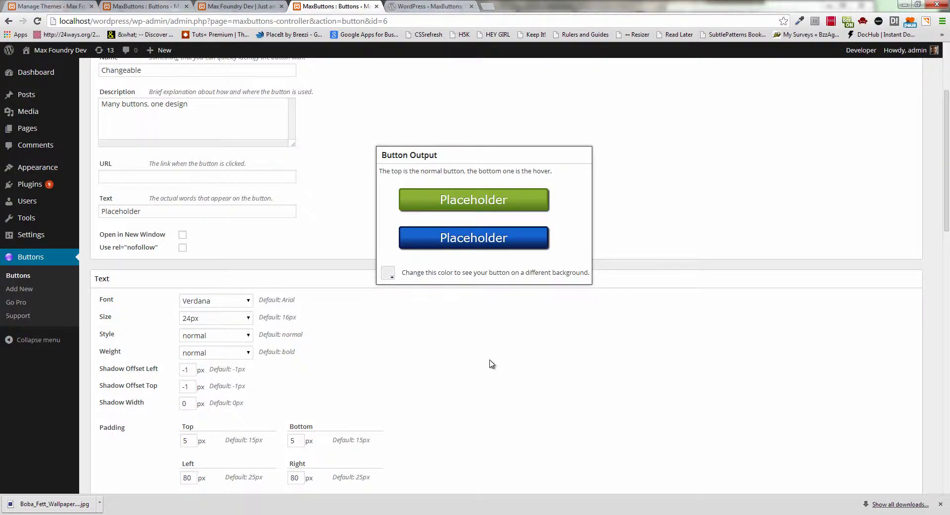
# Look over the remaining padding, border, color, gradient and container settings and save the button.
pyautogui.scroll(-4, 490, 365)
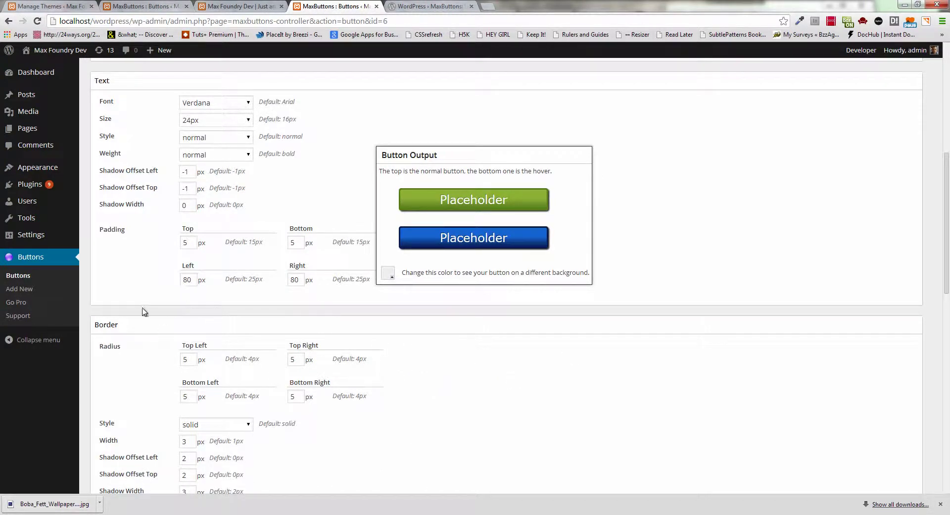
pyautogui.scroll(1, 179, 279)
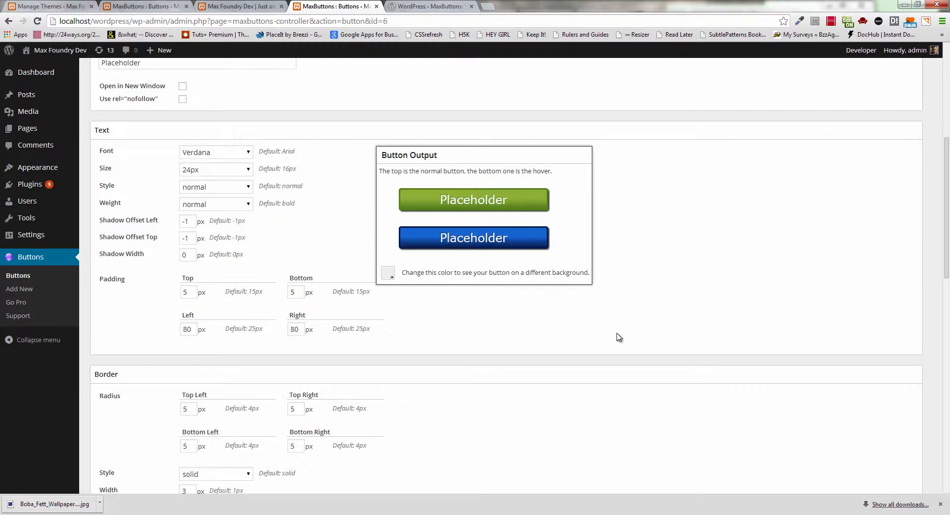
pyautogui.scroll(-4, 618, 337)
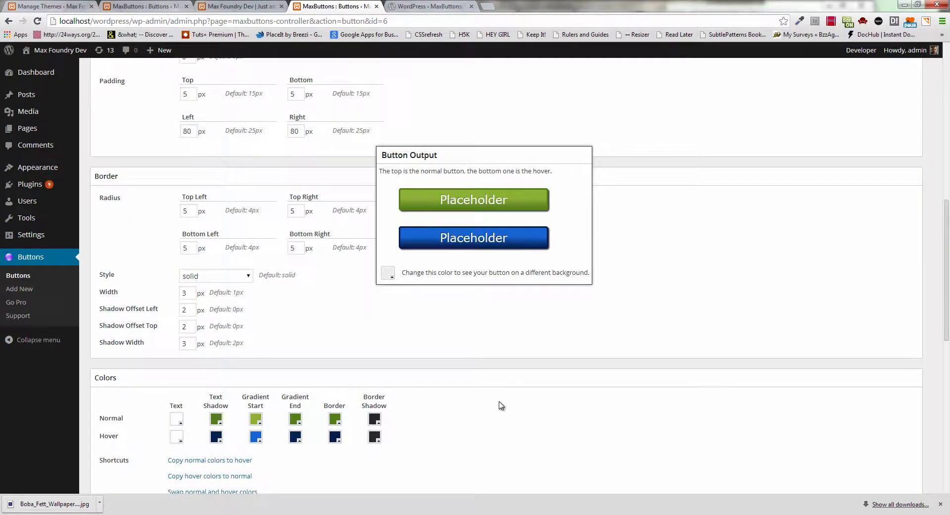
pyautogui.scroll(-8, 484, 367)
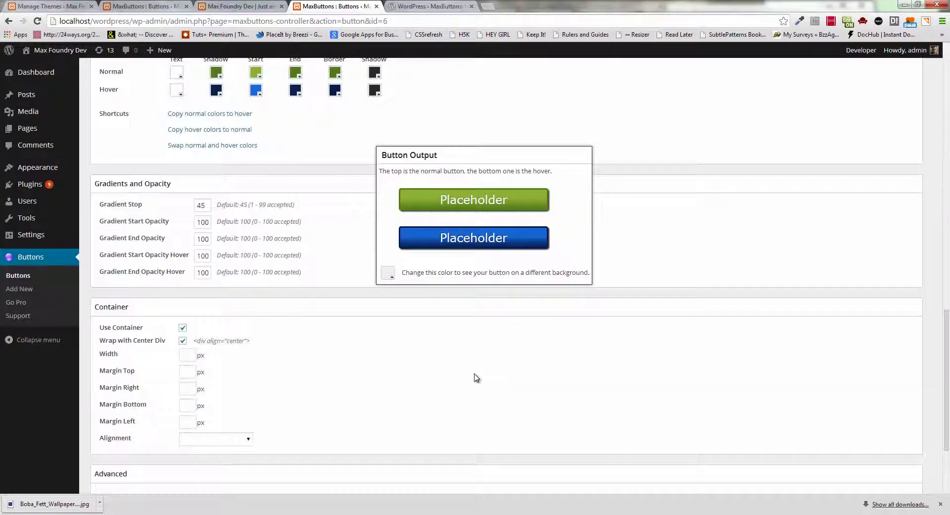
pyautogui.scroll(15, 300, 324)
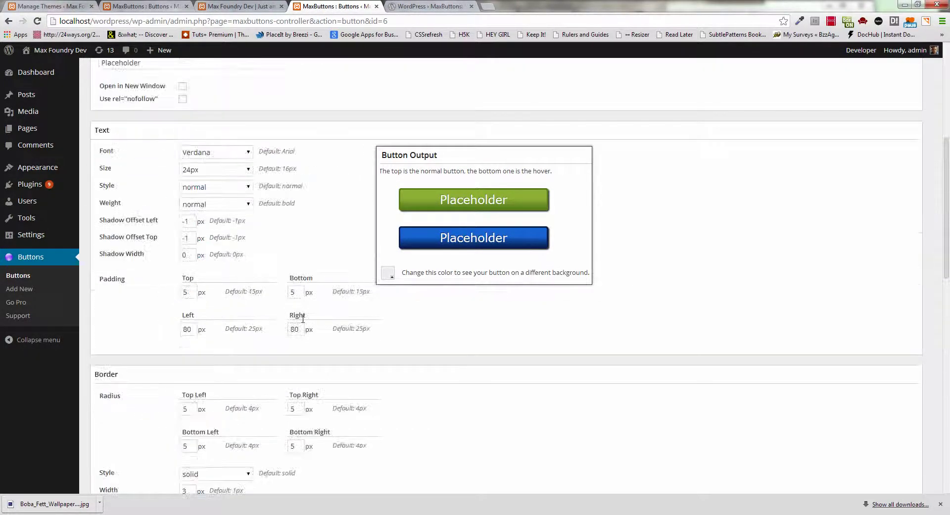
pyautogui.click(103, 125)
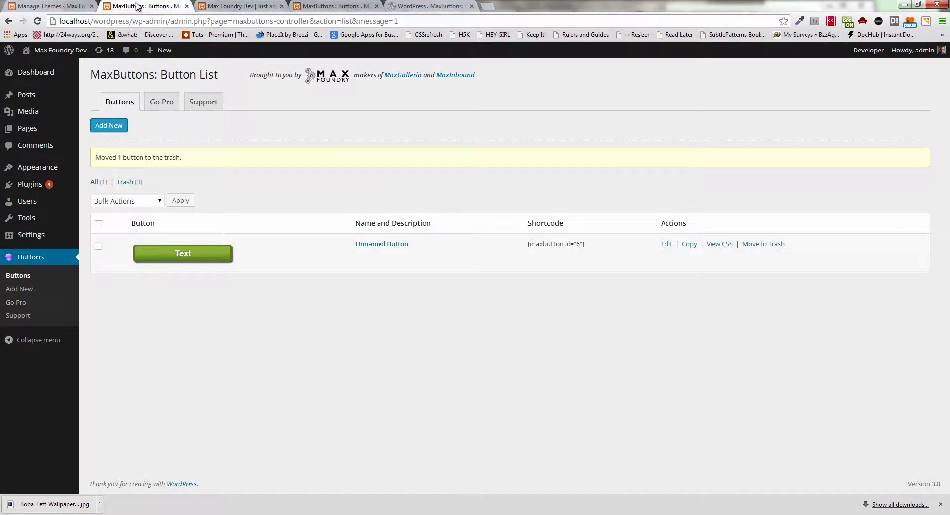
# Open the site's MaxButtons Shortcode page for editing and place the cursor in its maxbutton shortcode.
pyautogui.click(240, 6)
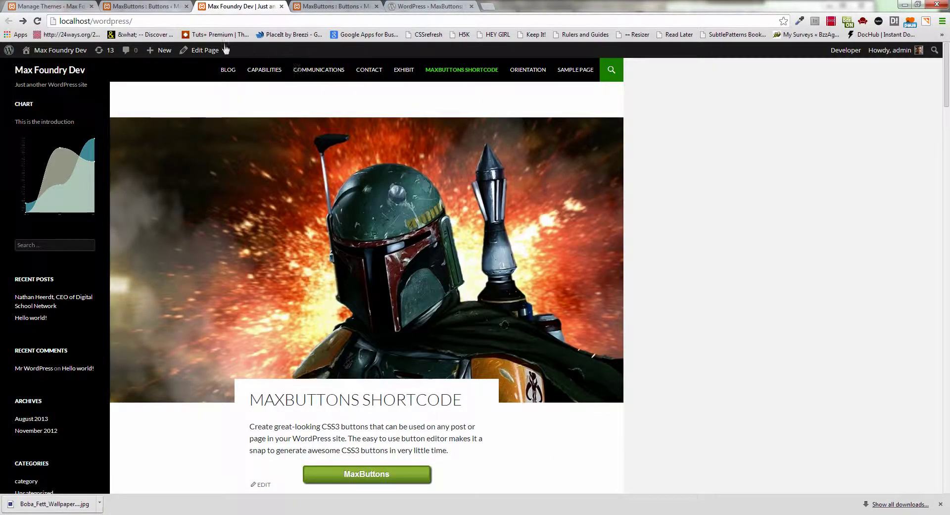
pyautogui.click(199, 50)
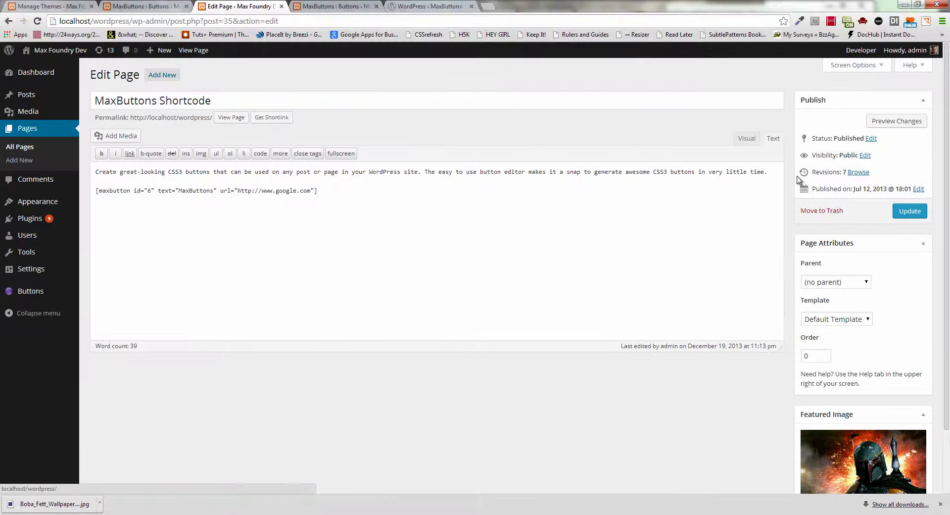
pyautogui.click(168, 188)
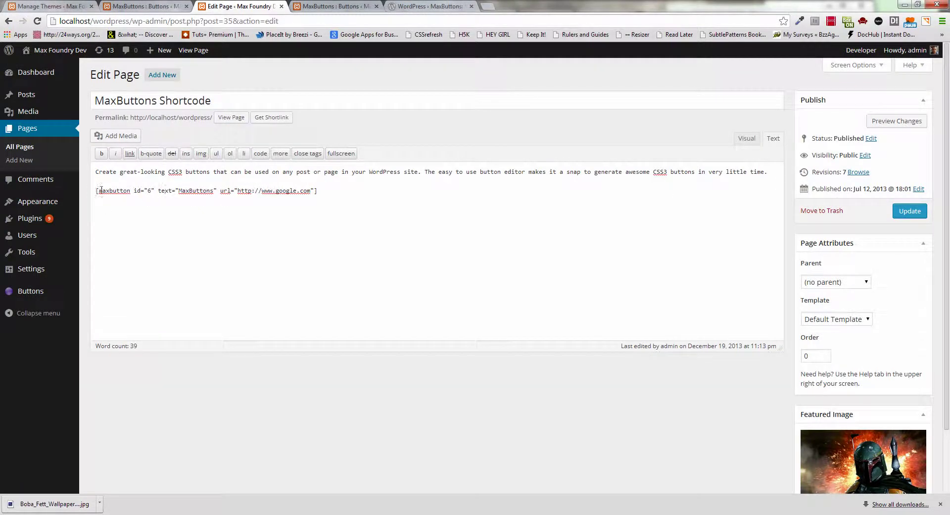
# Compare the shortcode shown in the button's settings with the text and url parameters in the page's shortcode.
pyautogui.click(341, 4)
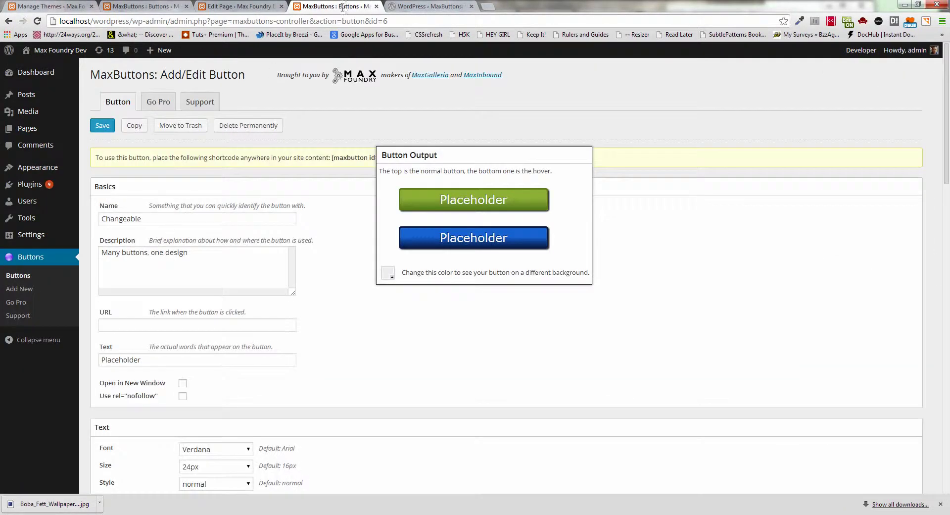
pyautogui.moveTo(415, 150); pyautogui.dragTo(422, 202)
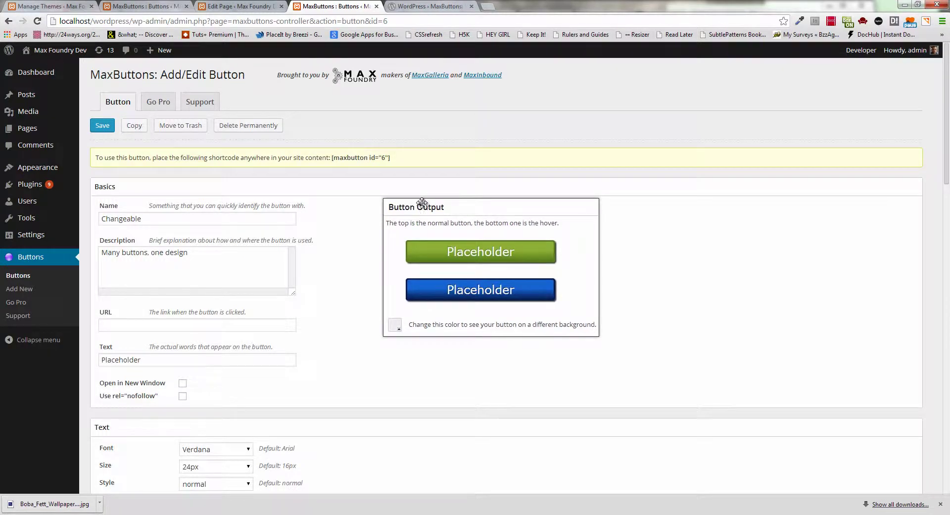
pyautogui.click(252, 6)
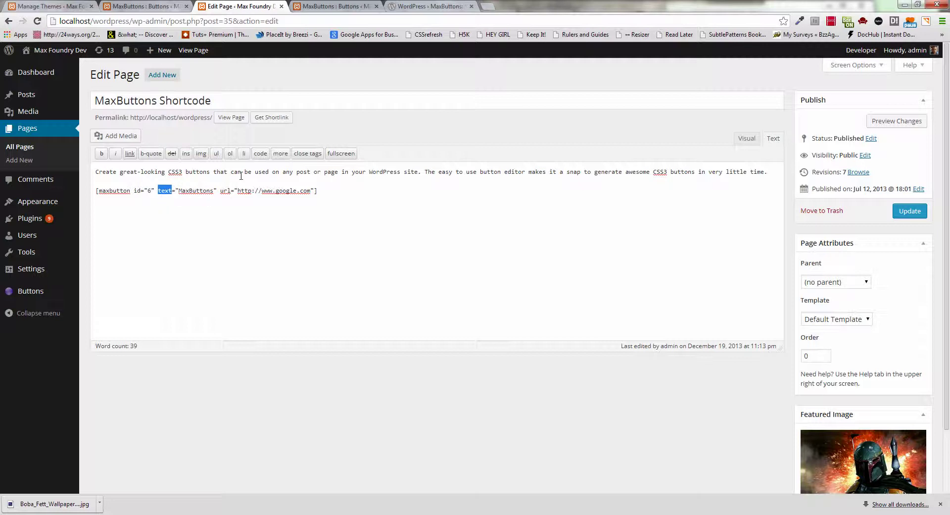
pyautogui.click(337, 6)
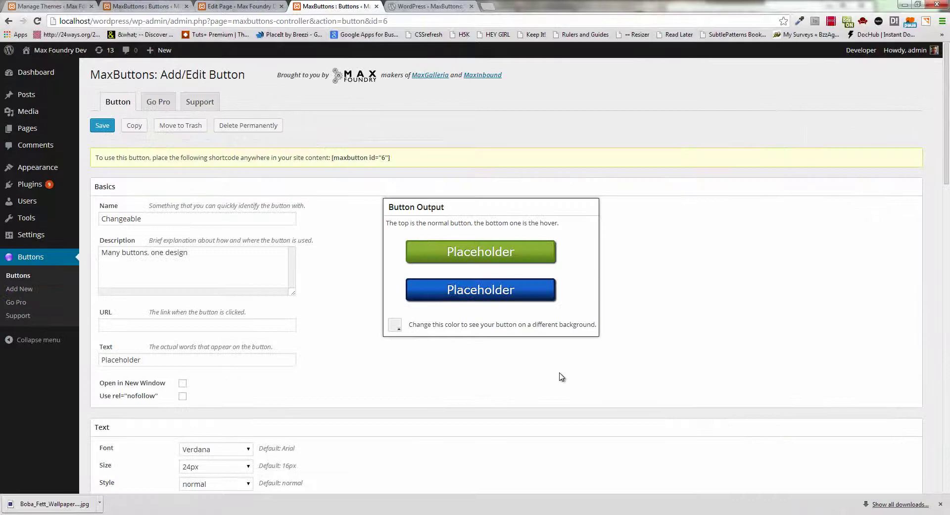
pyautogui.click(233, 6)
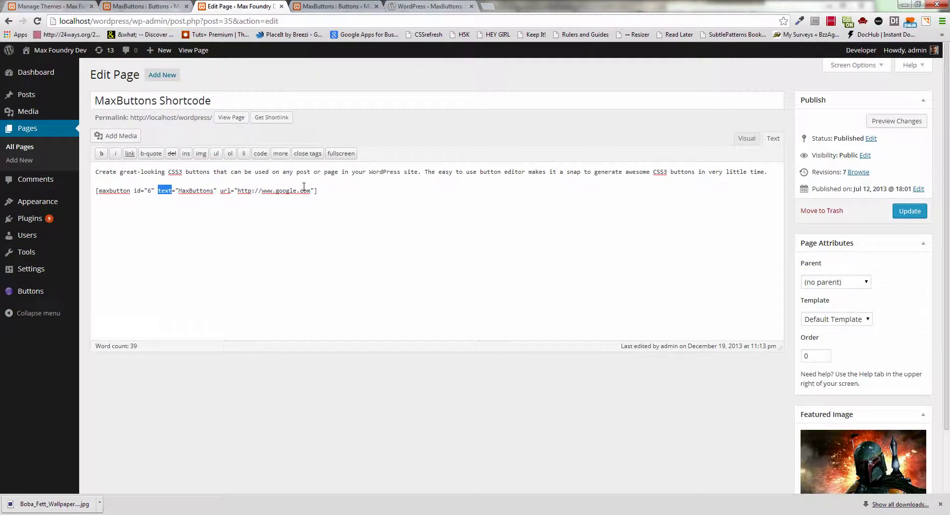
# Update the MaxButtons Shortcode page and view the restyled button on the live page.
pyautogui.click(917, 211)
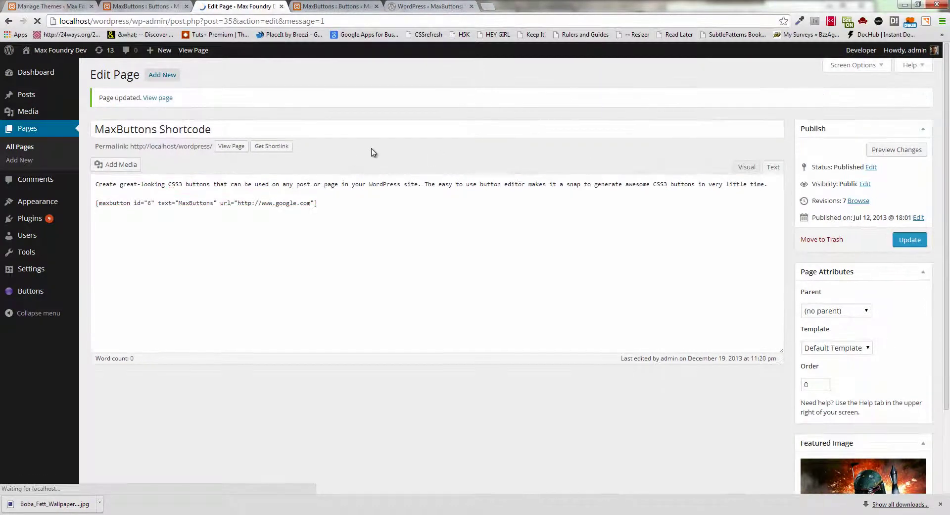
pyautogui.click(227, 146)
pyautogui.scroll(-4, 753, 281)
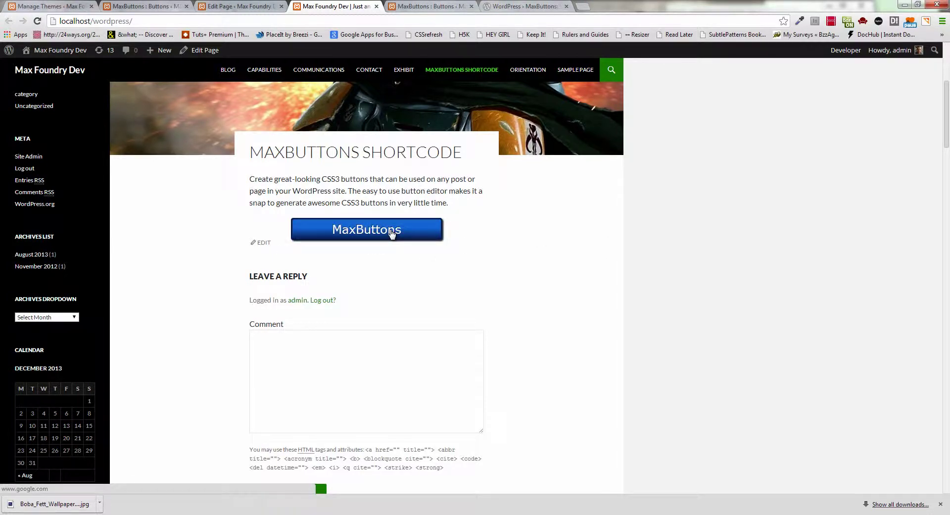
# Copy the maxbutton shortcode on the MaxButtons Shortcode edit page and paste three copies on new lines below it.
pyautogui.click(236, 6)
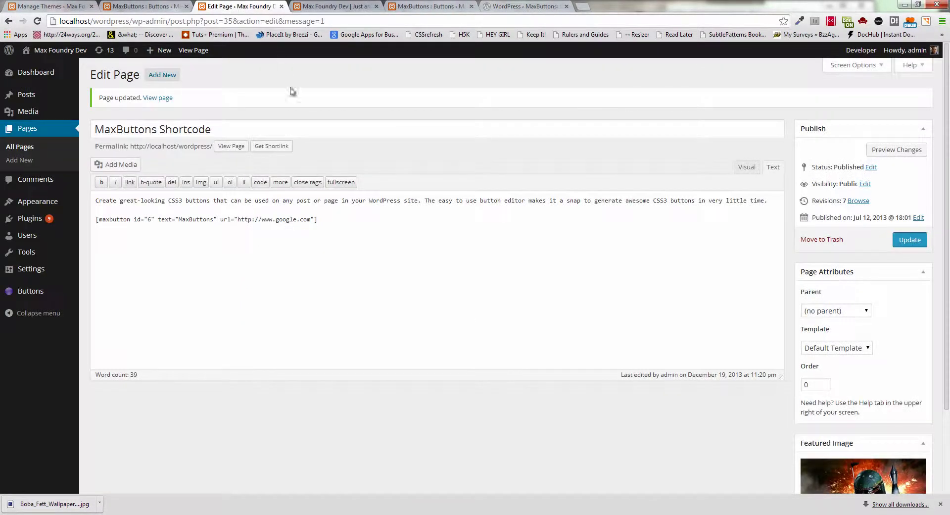
pyautogui.moveTo(315, 220); pyautogui.dragTo(97, 230)
pyautogui.hotkey('ctrl', 'c')
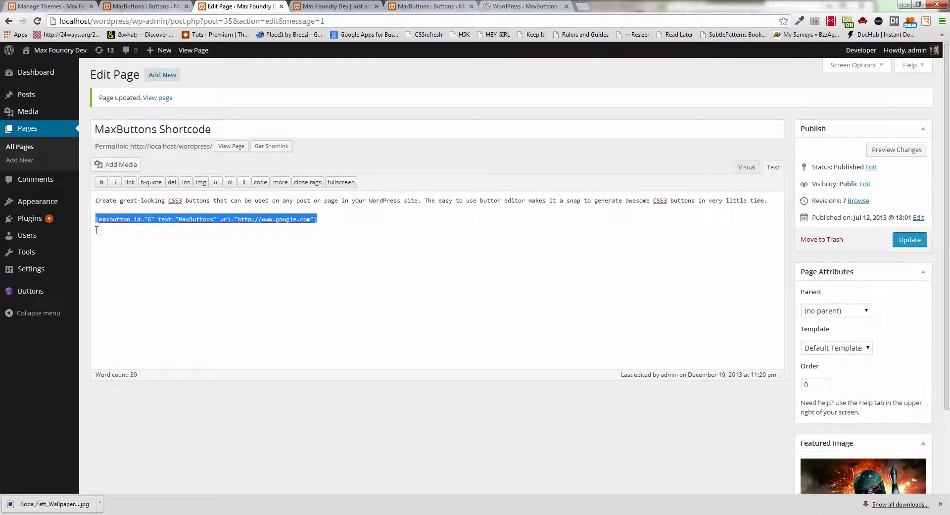
pyautogui.press('Right')
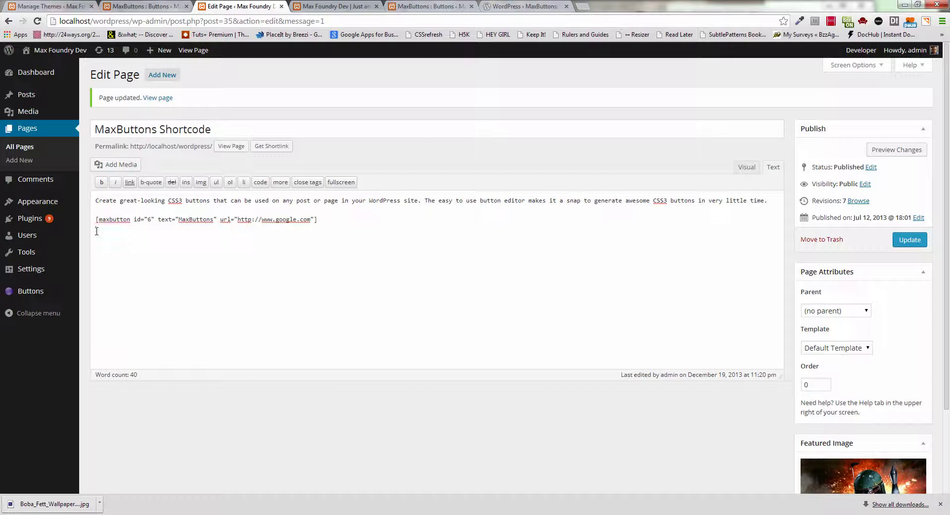
pyautogui.press('Return')
pyautogui.hotkey('ctrl', 'v')
pyautogui.press('Return')
pyautogui.hotkey('ctrl', 'v')
pyautogui.press('Return')
pyautogui.hotkey('ctrl', 'v')
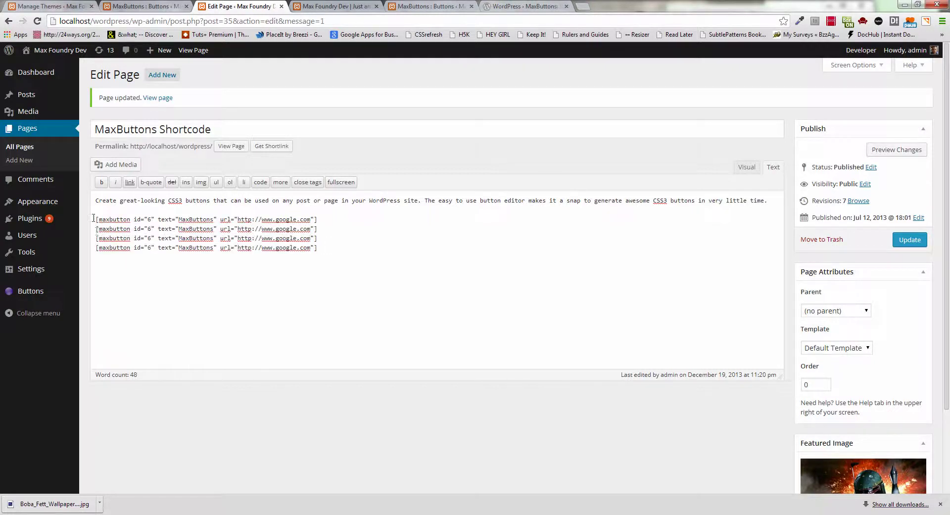
pyautogui.moveTo(213, 229); pyautogui.dragTo(173, 229)
pyautogui.write('Star Wars')
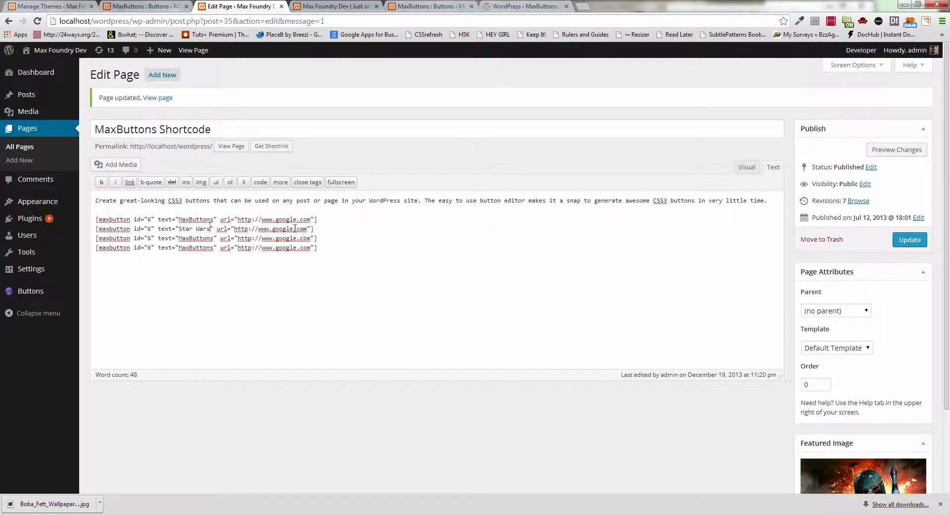
pyautogui.moveTo(294, 229); pyautogui.dragTo(279, 232)
pyautogui.write('starwars')
pyautogui.moveTo(179, 238); pyautogui.dragTo(214, 238)
pyautogui.write('Parker')
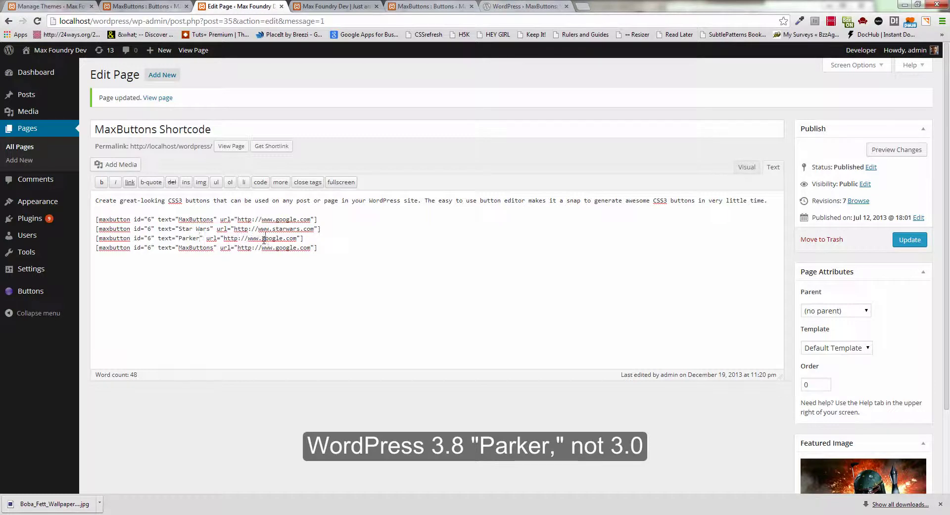
pyautogui.moveTo(258, 238); pyautogui.dragTo(296, 240)
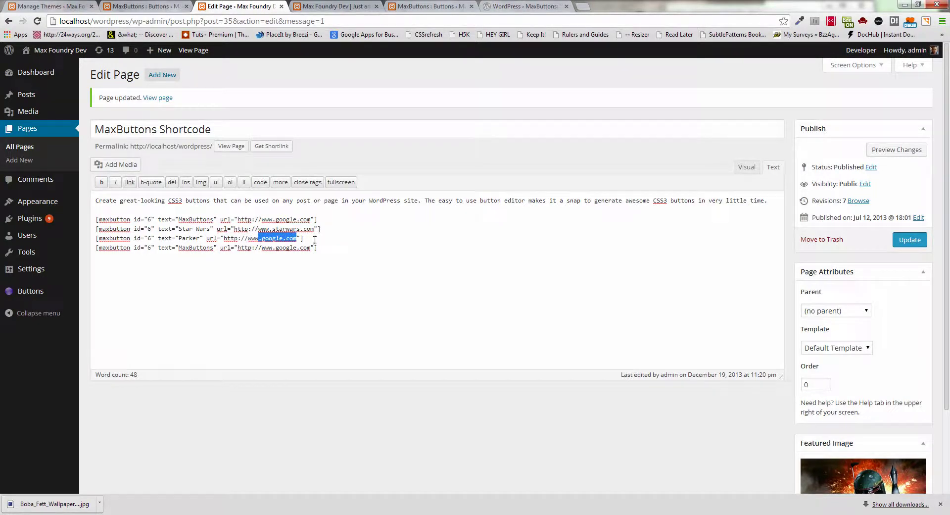
pyautogui.write('.wordpress.org')
pyautogui.moveTo(328, 247); pyautogui.dragTo(329, 241)
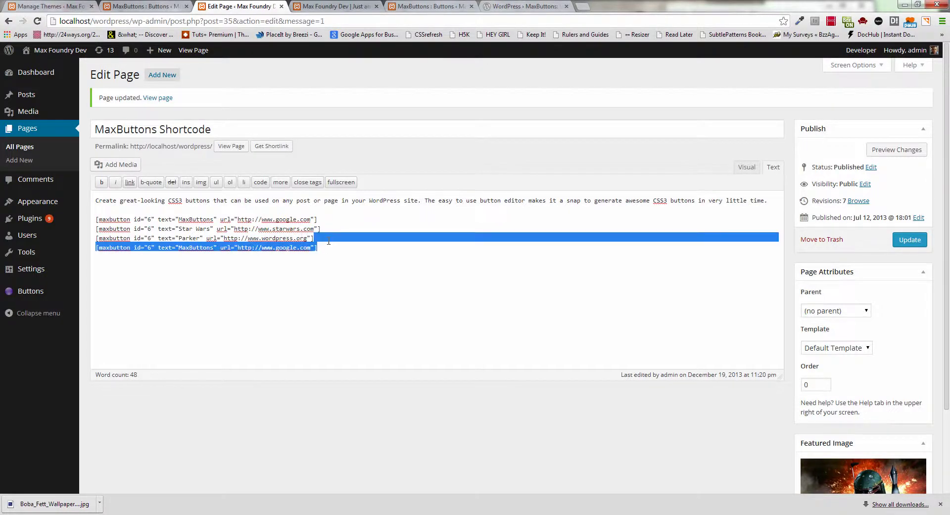
pyautogui.press('BackSpace')
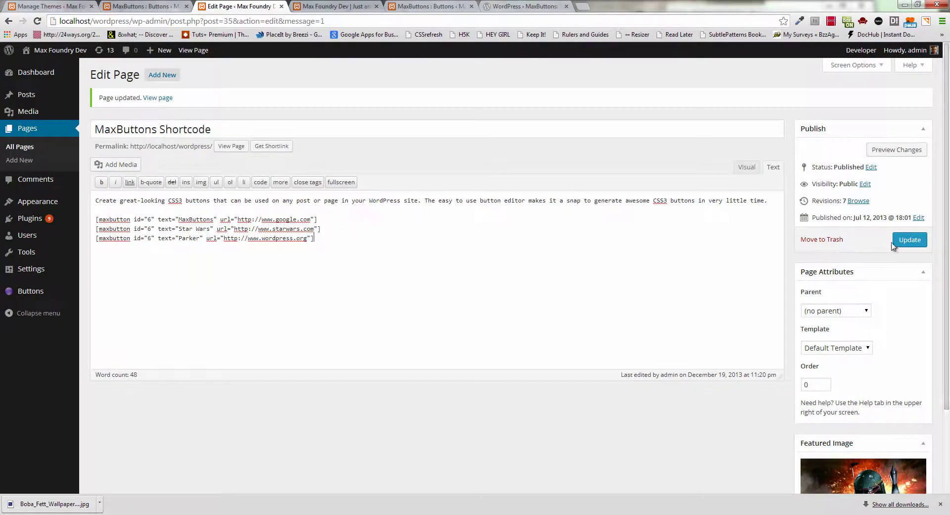
# Update the page and reload the live MaxButtons Shortcode page to view its buttons.
pyautogui.click(908, 243)
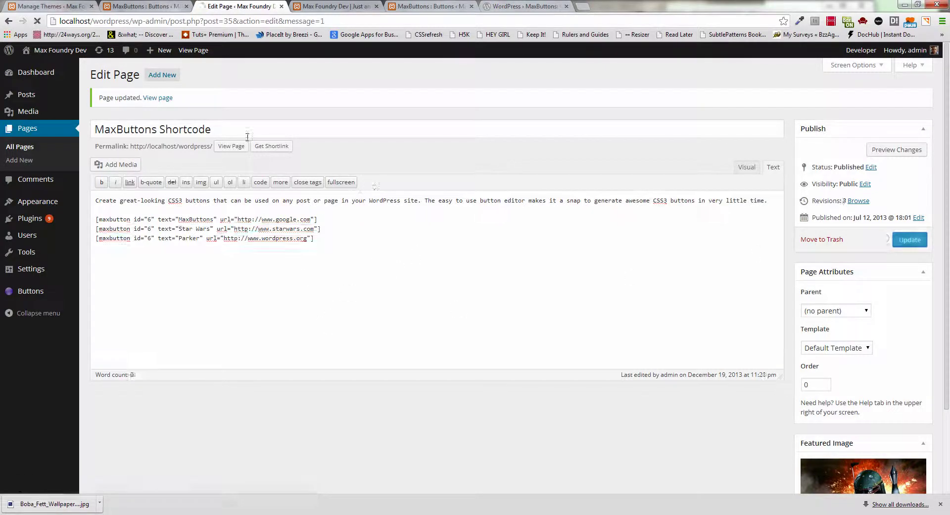
pyautogui.click(337, 7)
pyautogui.press('F5')
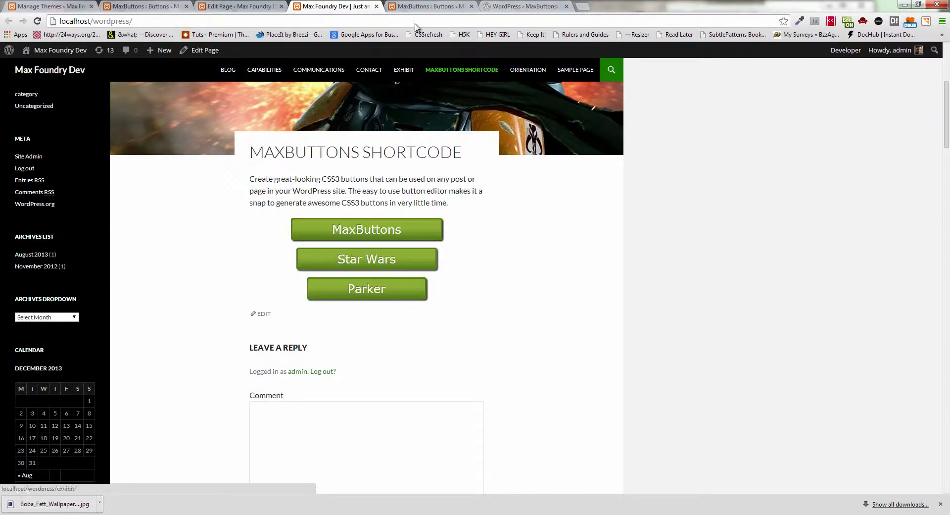
pyautogui.click(437, 6)
pyautogui.click(337, 6)
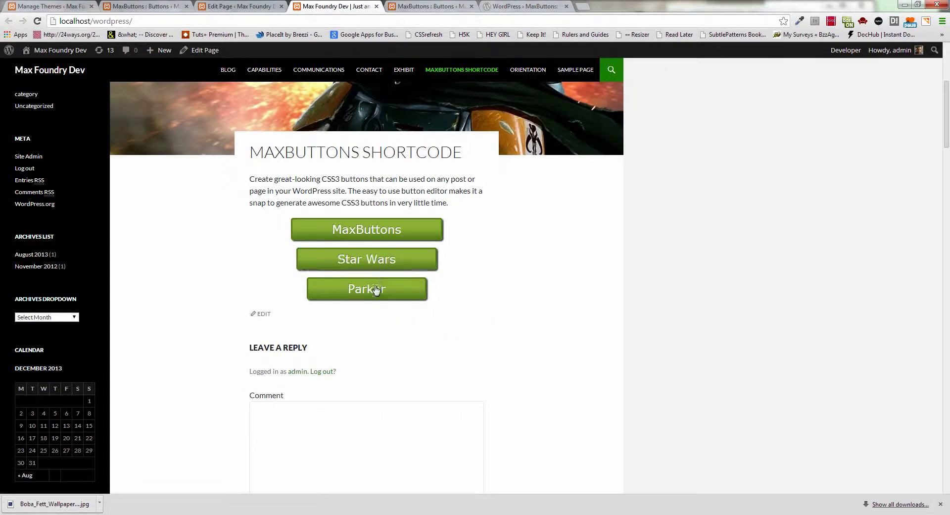
# In the Changeable button's settings, set the text size to 28px, the weight to bold and the font to Georgia.
pyautogui.click(431, 6)
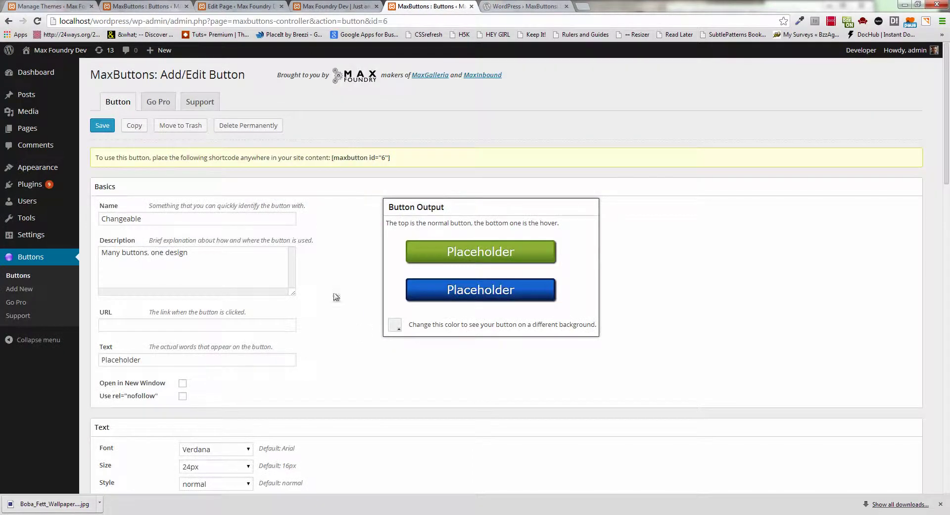
pyautogui.scroll(-5, 329, 280)
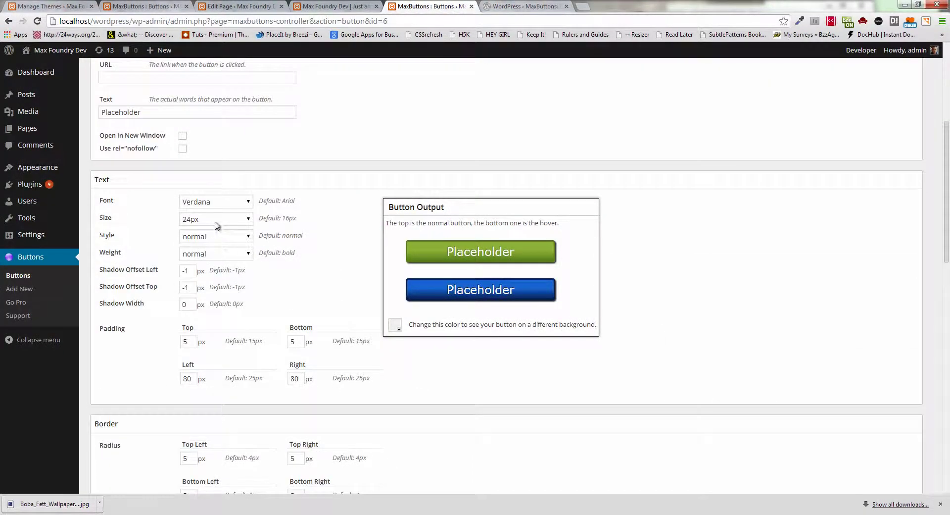
pyautogui.click(215, 220)
pyautogui.click(216, 410)
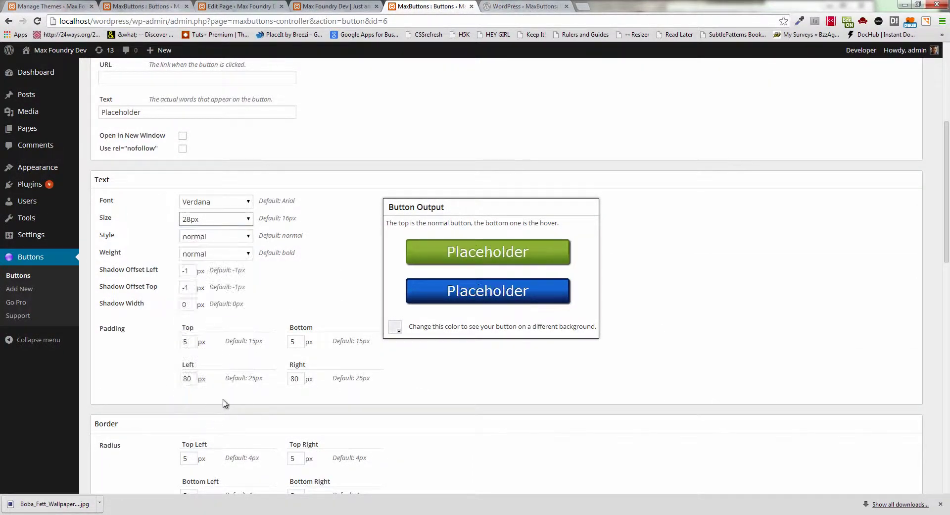
pyautogui.click(236, 270)
pyautogui.click(237, 253)
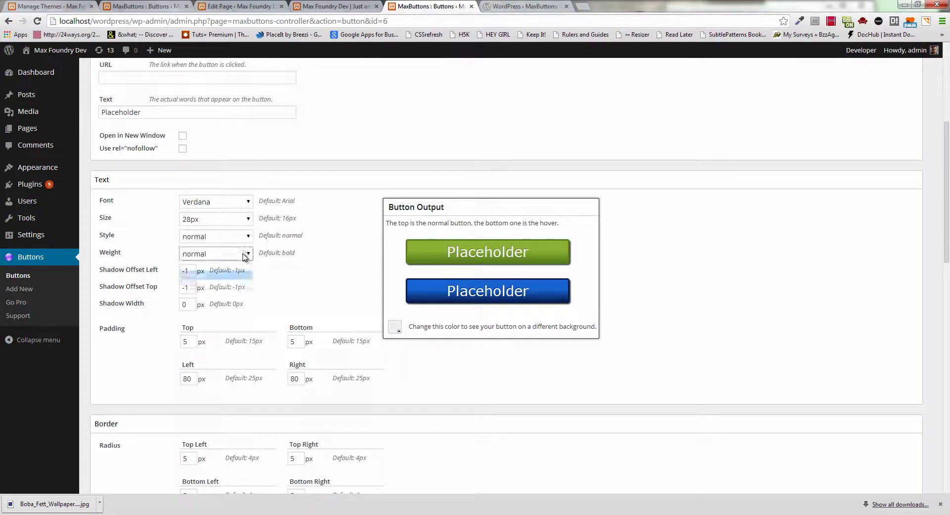
pyautogui.click(232, 285)
pyautogui.click(223, 206)
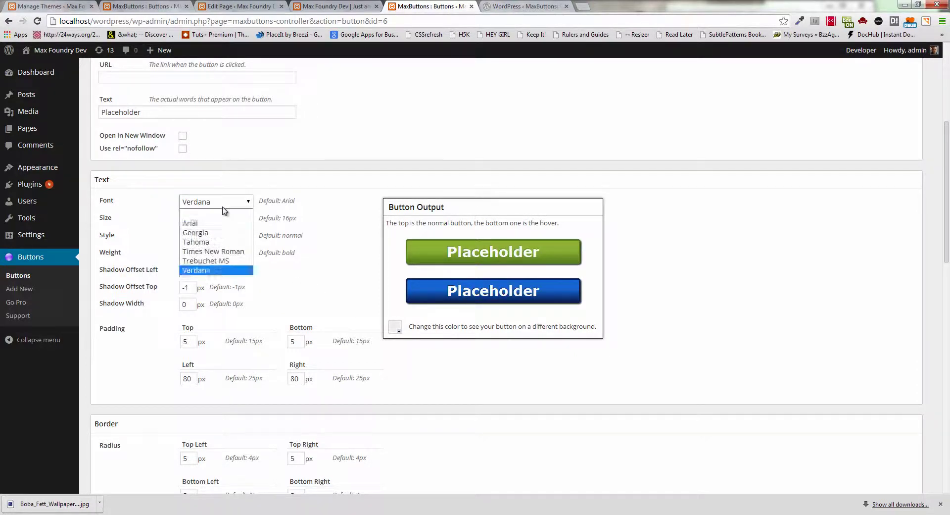
pyautogui.click(217, 232)
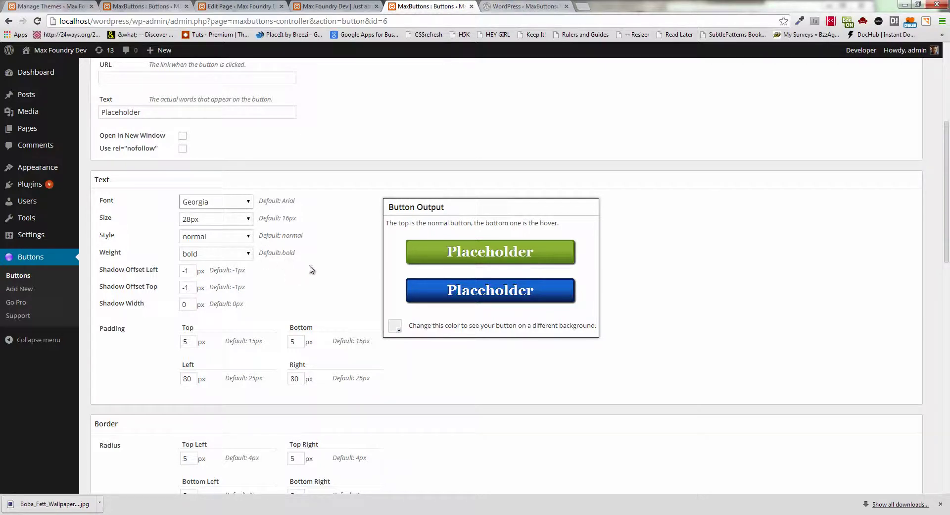
# Change the normal gradient start color to dark red #a10916.
pyautogui.scroll(-8, 312, 269)
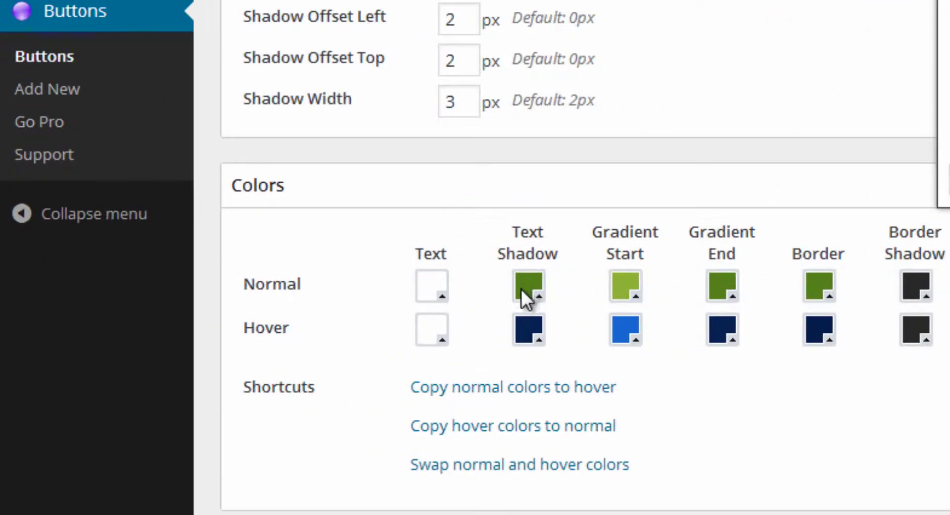
pyautogui.click(466, 304)
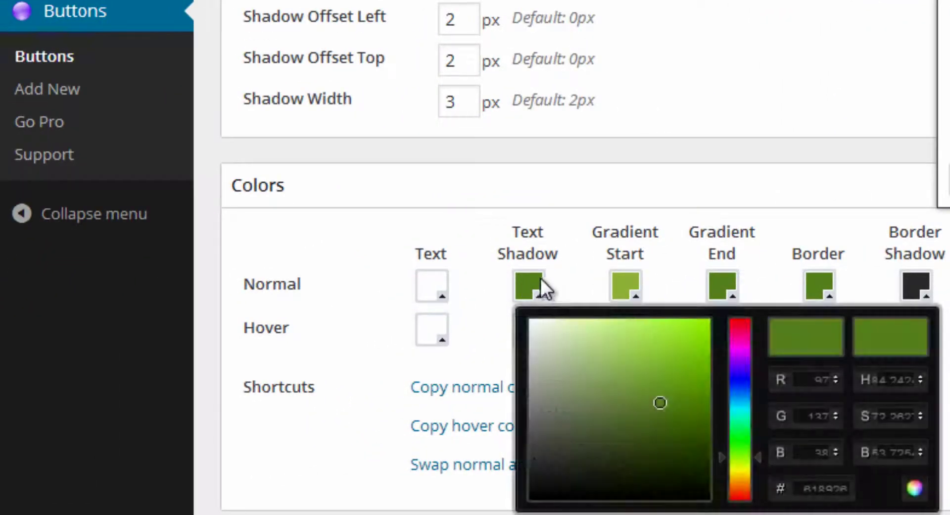
pyautogui.click(624, 275)
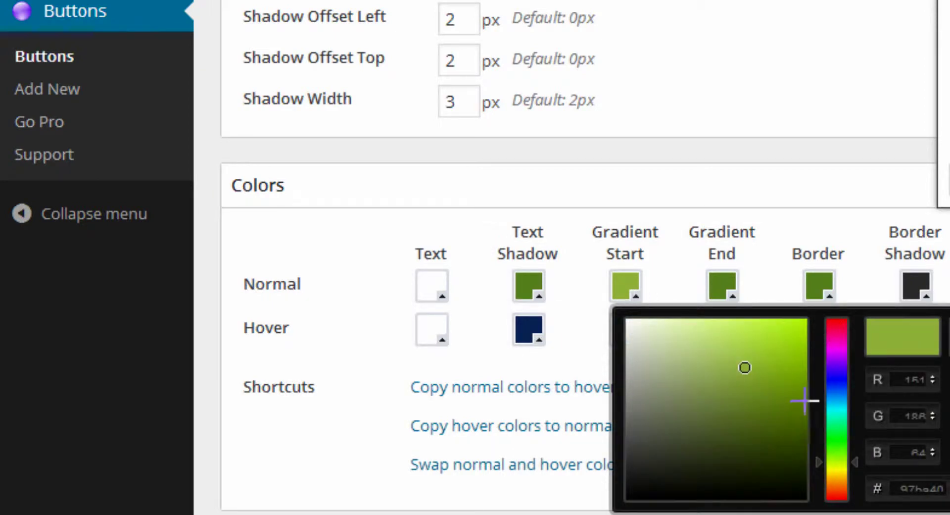
pyautogui.moveTo(838, 374); pyautogui.dragTo(831, 329)
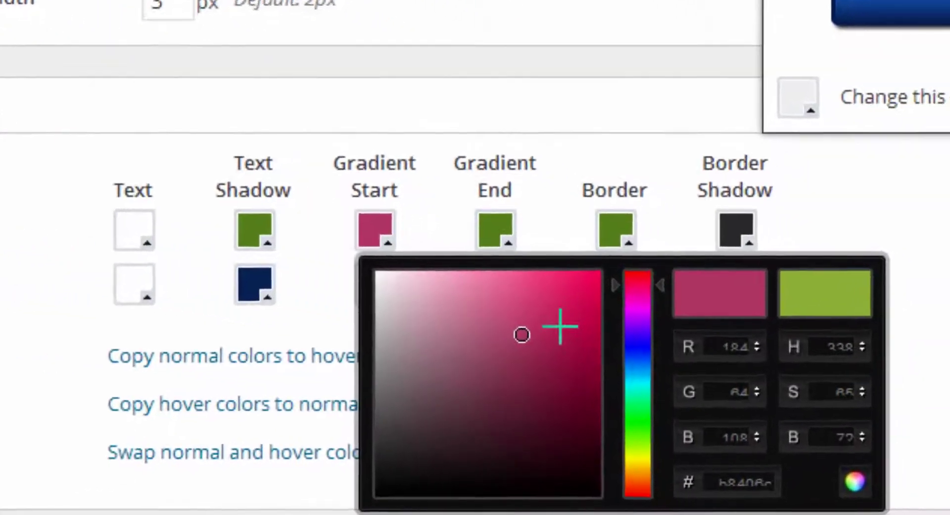
pyautogui.click(704, 372)
pyautogui.moveTo(740, 315); pyautogui.dragTo(750, 302)
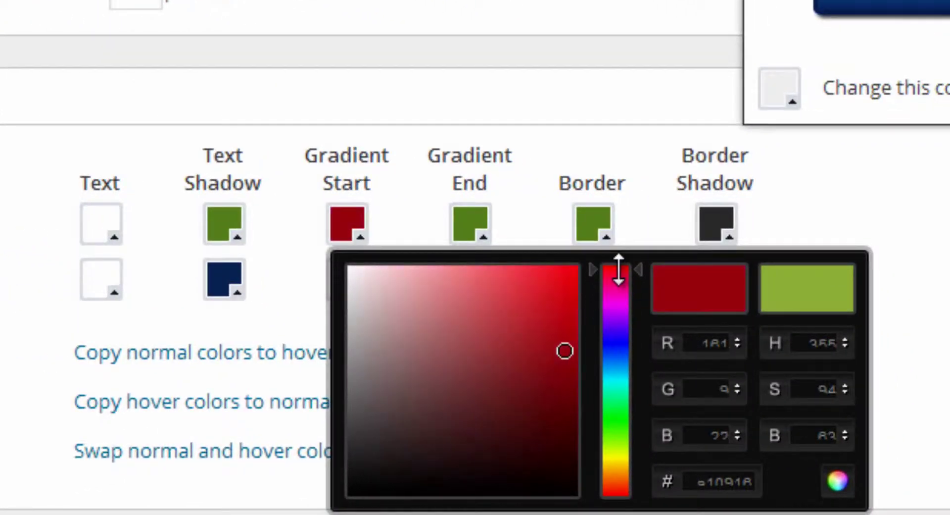
pyautogui.moveTo(774, 369); pyautogui.dragTo(833, 314)
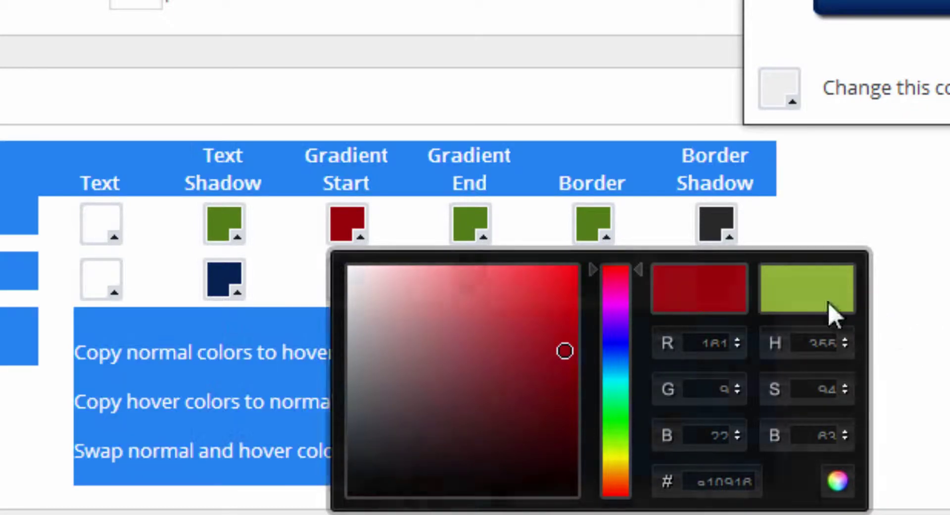
# Change the normal gradient end color to dark red #a6000e.
pyautogui.click(469, 224)
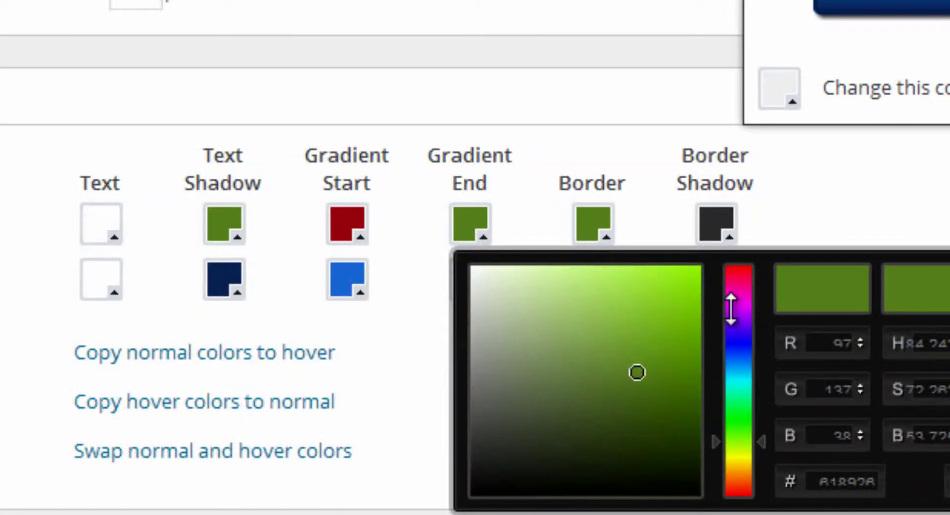
pyautogui.moveTo(731, 309); pyautogui.dragTo(730, 275)
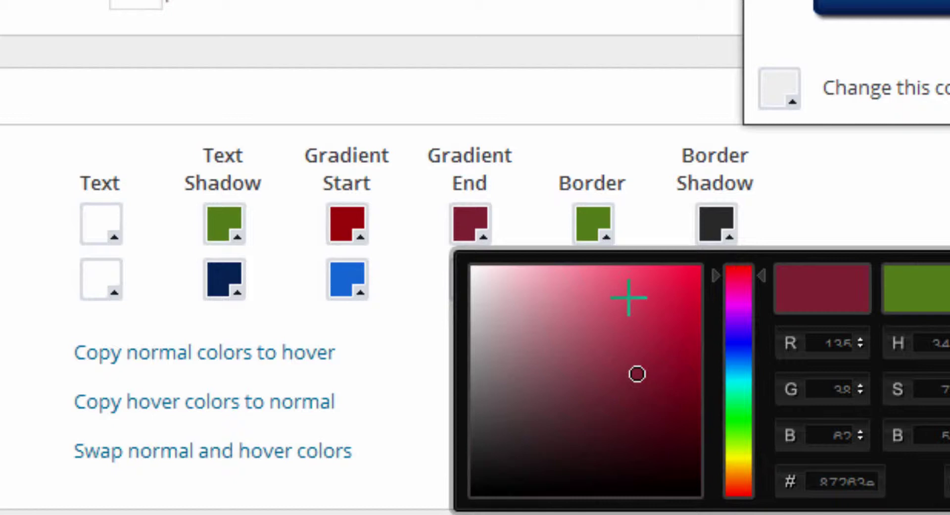
pyautogui.moveTo(693, 304)
pyautogui.mouseDown()
pyautogui.moveTo(715, 308)
pyautogui.moveTo(731, 270)
pyautogui.mouseUp()
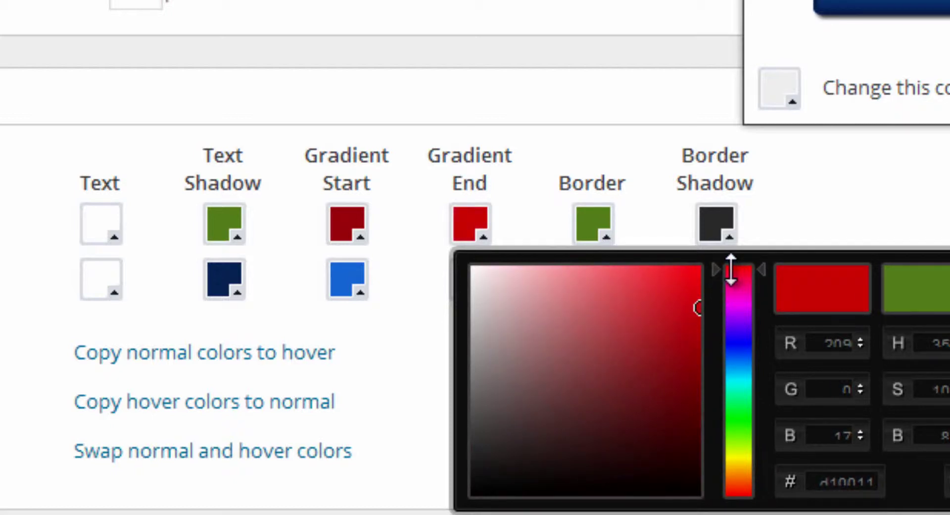
pyautogui.moveTo(690, 318); pyautogui.dragTo(706, 346)
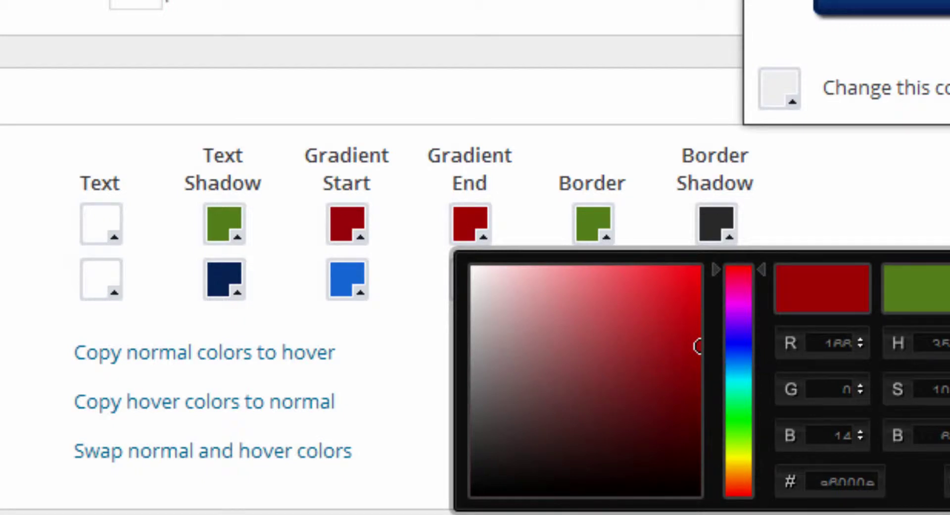
# Change the normal border color to light gray.
pyautogui.click(585, 233)
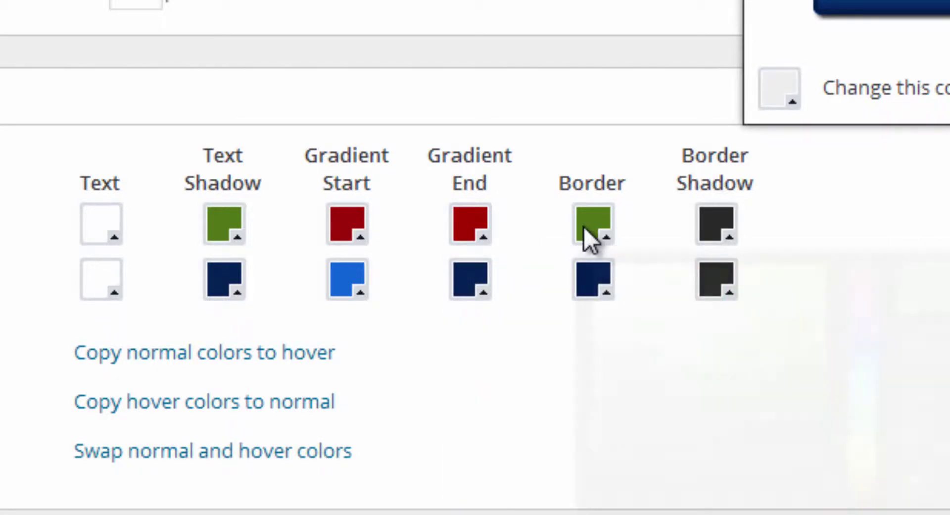
pyautogui.moveTo(628, 322); pyautogui.dragTo(548, 319)
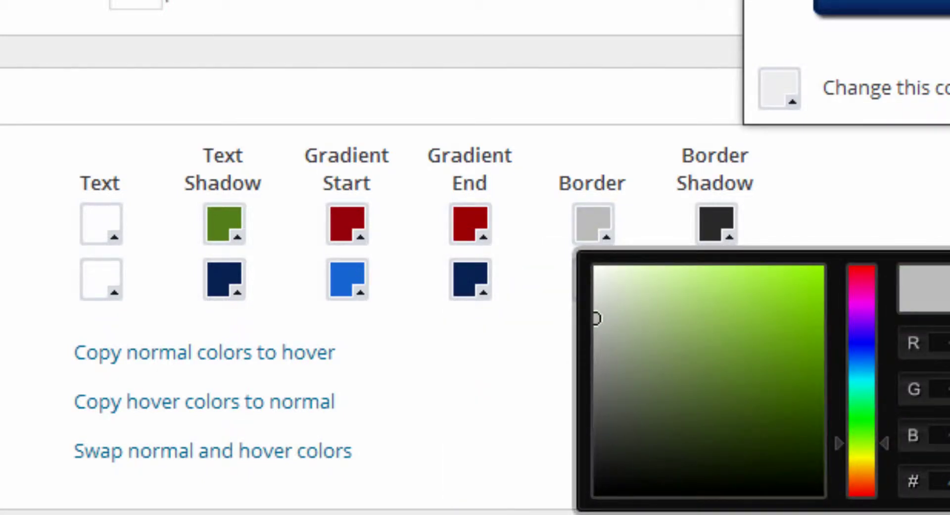
pyautogui.click(548, 319)
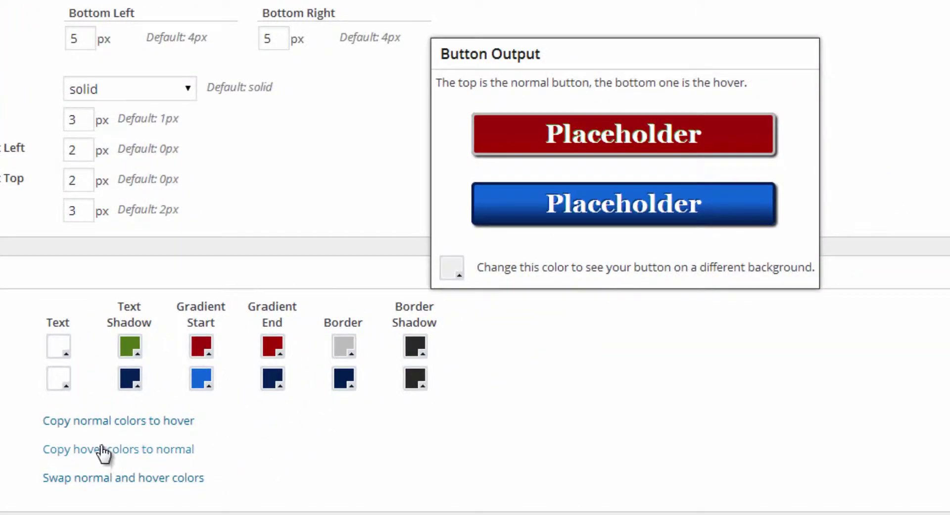
# Copy the normal colors to hover and change the hover gradient end to a muted grayish red.
pyautogui.click(98, 421)
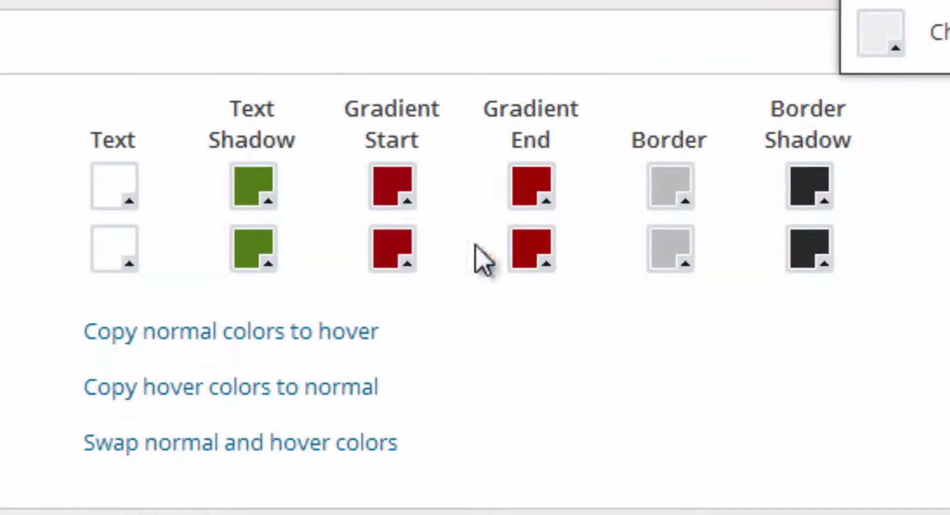
pyautogui.click(532, 262)
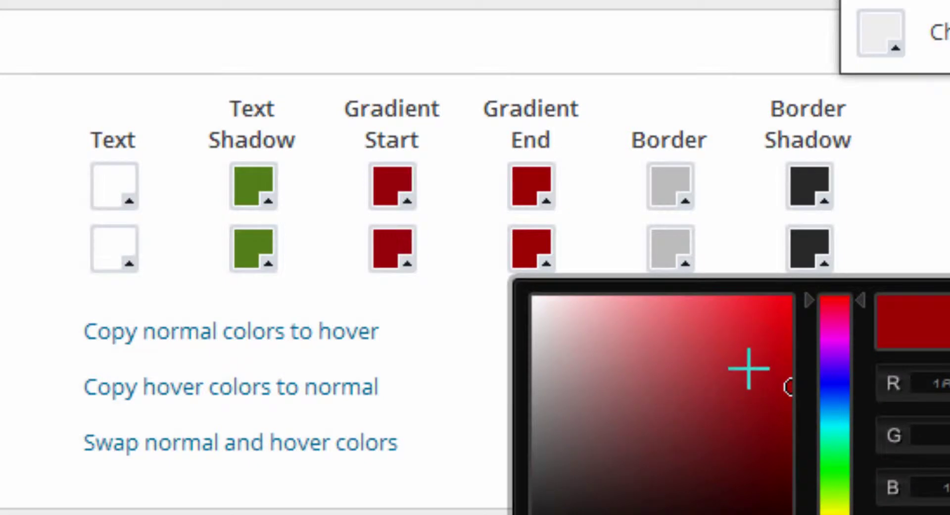
pyautogui.click(715, 392)
pyautogui.click(600, 411)
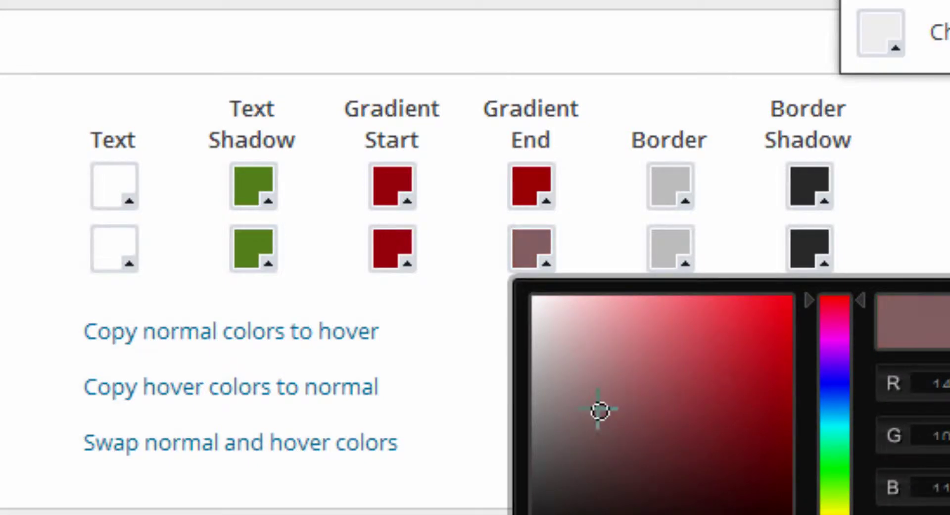
pyautogui.click(470, 337)
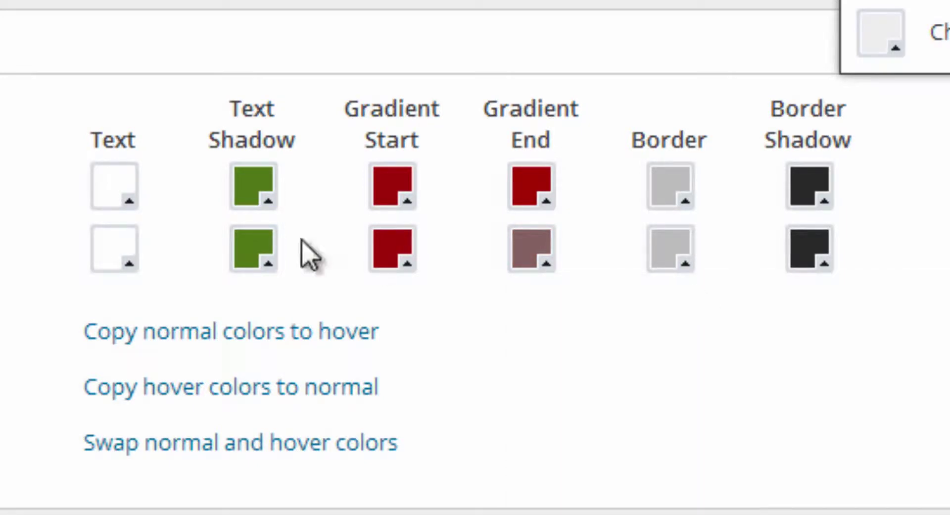
# Change the normal text shadow color to light red #ff4c4c.
pyautogui.click(254, 200)
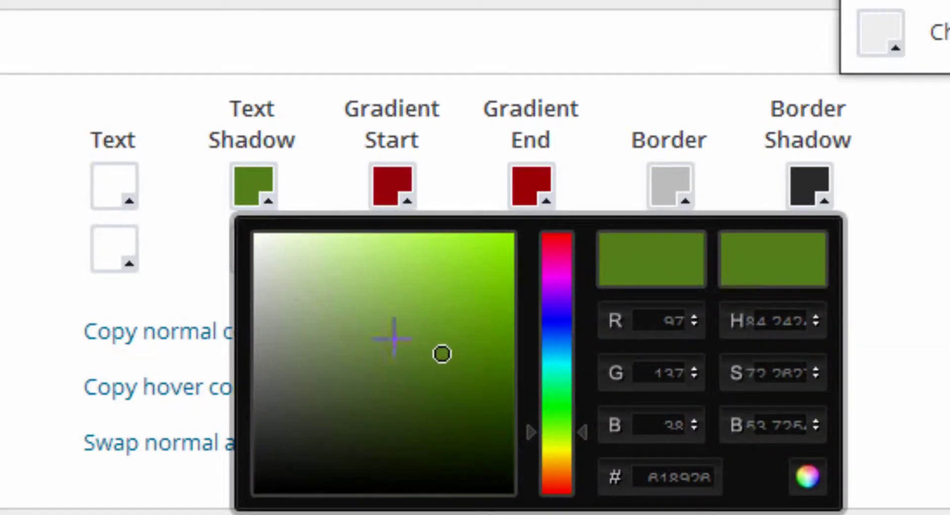
pyautogui.moveTo(373, 351)
pyautogui.mouseDown()
pyautogui.moveTo(233, 265)
pyautogui.moveTo(473, 314)
pyautogui.mouseUp()
pyautogui.moveTo(538, 277); pyautogui.dragTo(541, 233)
pyautogui.moveTo(438, 268); pyautogui.dragTo(385, 246)
pyautogui.click(437, 236)
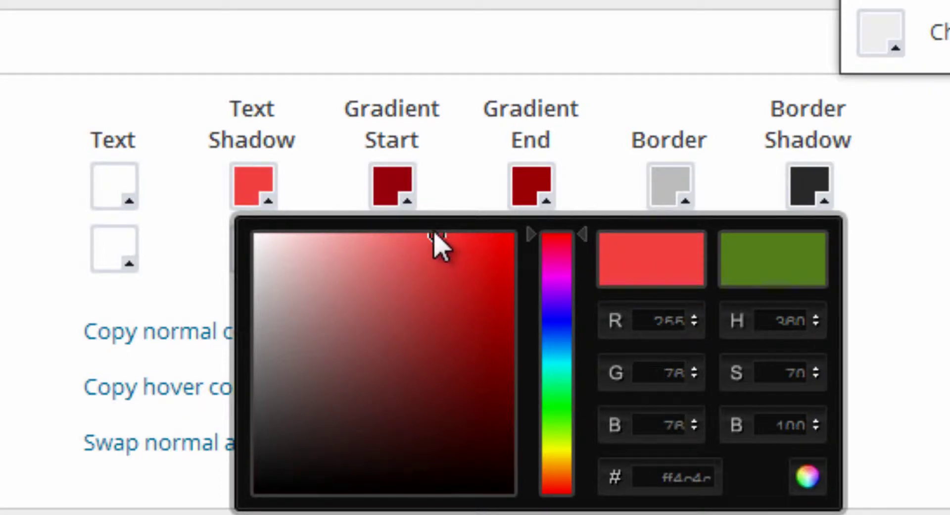
pyautogui.click(927, 399)
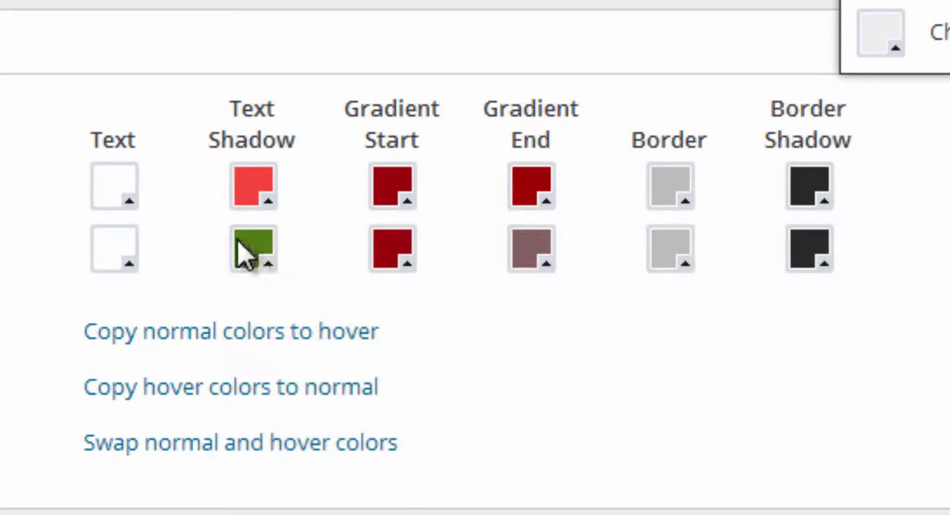
# Change the hover text shadow color to a muted pinkish red.
pyautogui.click(248, 250)
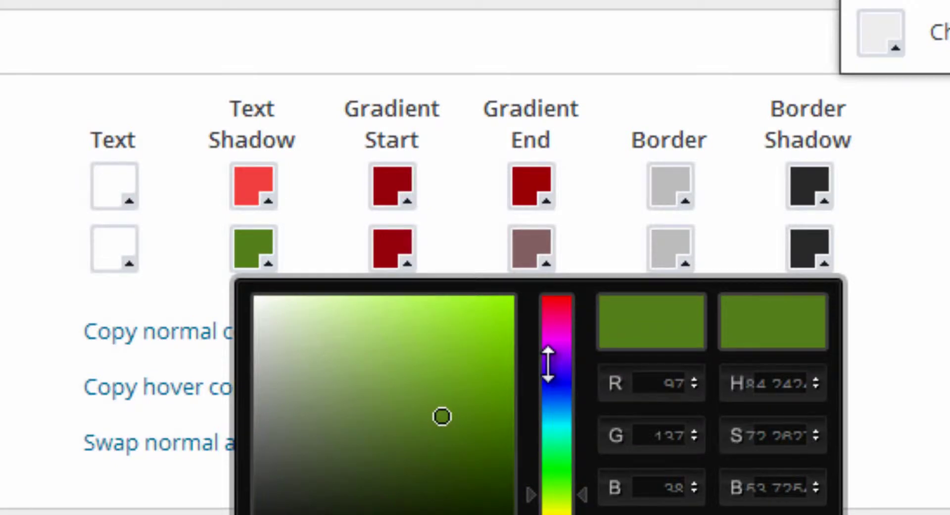
pyautogui.moveTo(547, 365); pyautogui.dragTo(539, 302)
pyautogui.moveTo(426, 343)
pyautogui.mouseDown()
pyautogui.moveTo(372, 312)
pyautogui.moveTo(418, 340)
pyautogui.mouseUp()
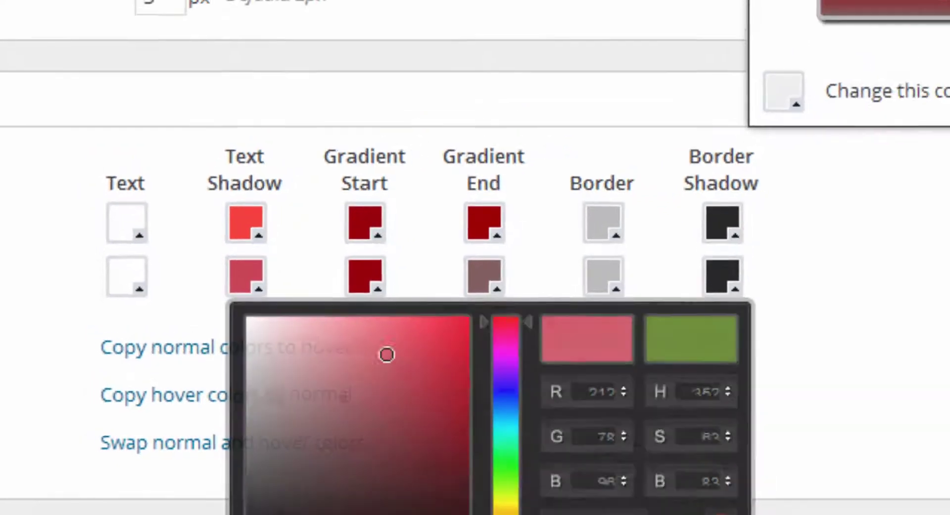
pyautogui.click(949, 55)
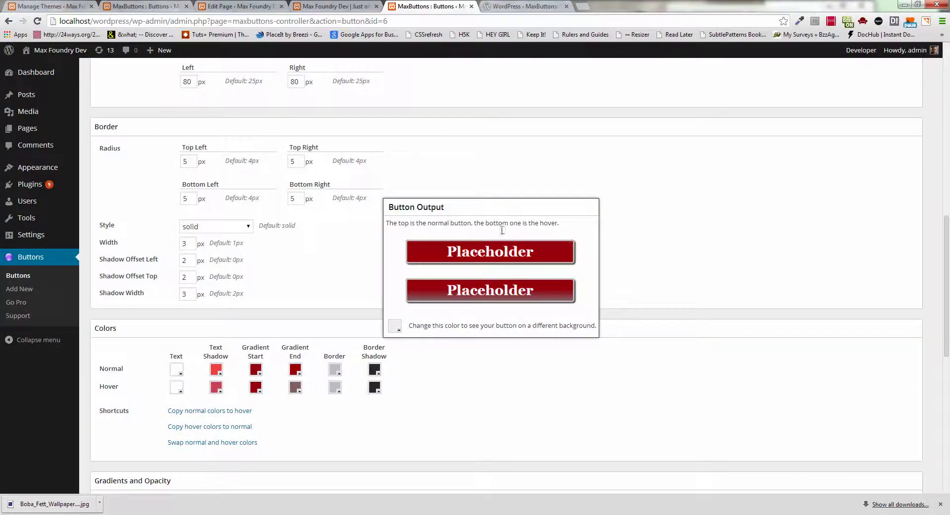
# Save the restyled button and reload the MaxButtons Shortcode page to check its buttons.
pyautogui.scroll(10, 237, 168)
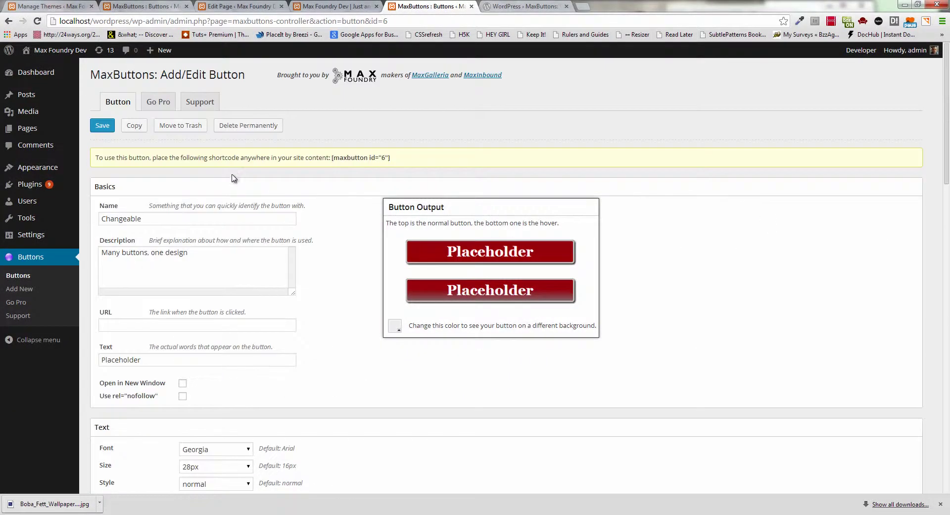
pyautogui.click(104, 127)
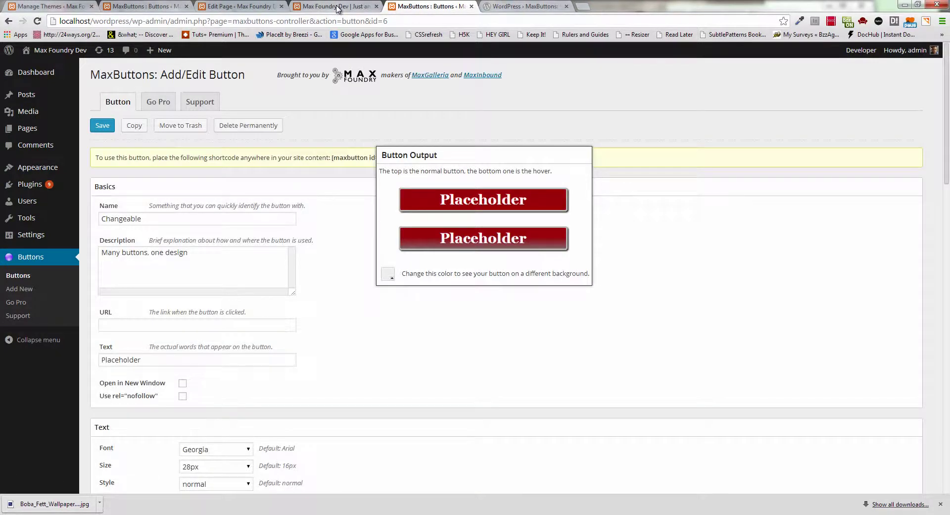
pyautogui.click(337, 7)
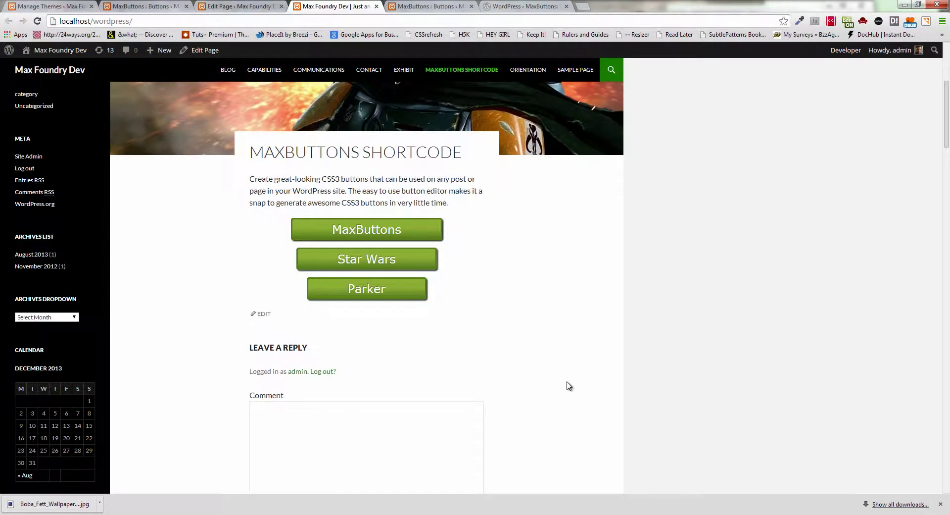
pyautogui.press('F5')
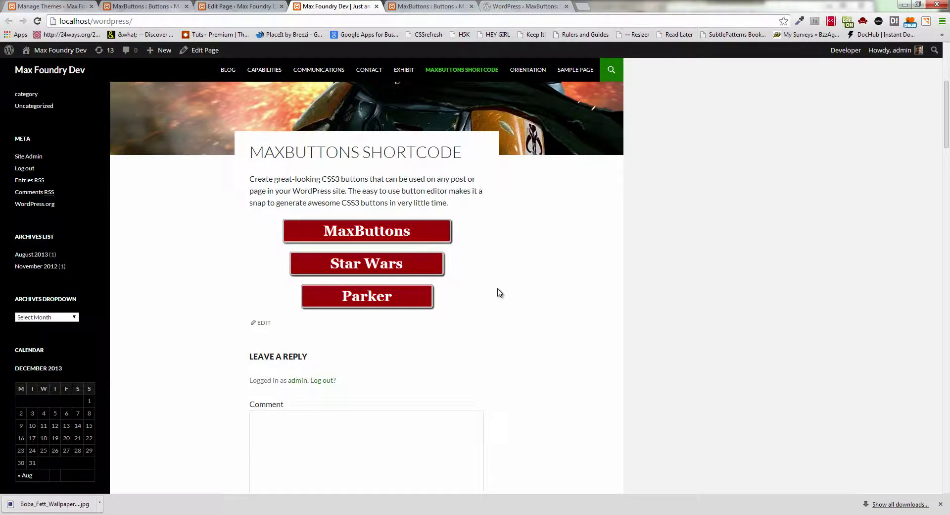
# Review the window and nofollow shortcode parameters in the How To Use section of the MaxButtons page on wordpress.org.
pyautogui.click(514, 6)
pyautogui.scroll(-2, 456, 246)
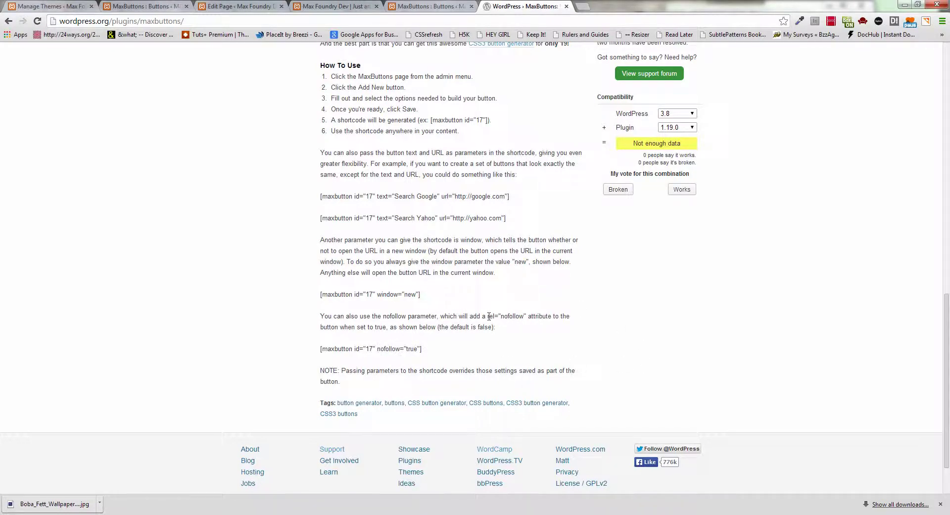
pyautogui.moveTo(488, 316); pyautogui.dragTo(520, 315)
pyautogui.click(527, 317)
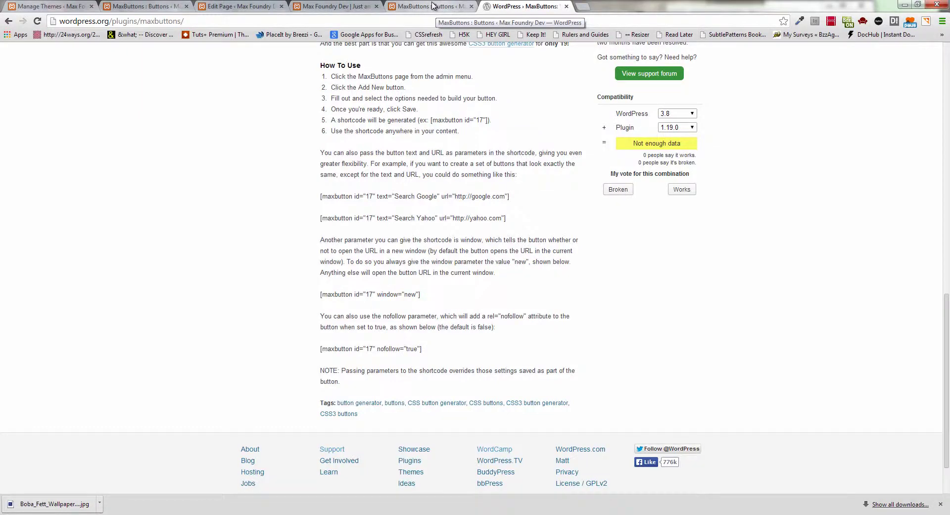
# Return to the Changeable button's editor and examine its basic Text and URL fields.
pyautogui.click(432, 6)
pyautogui.moveTo(145, 360); pyautogui.dragTo(87, 354)
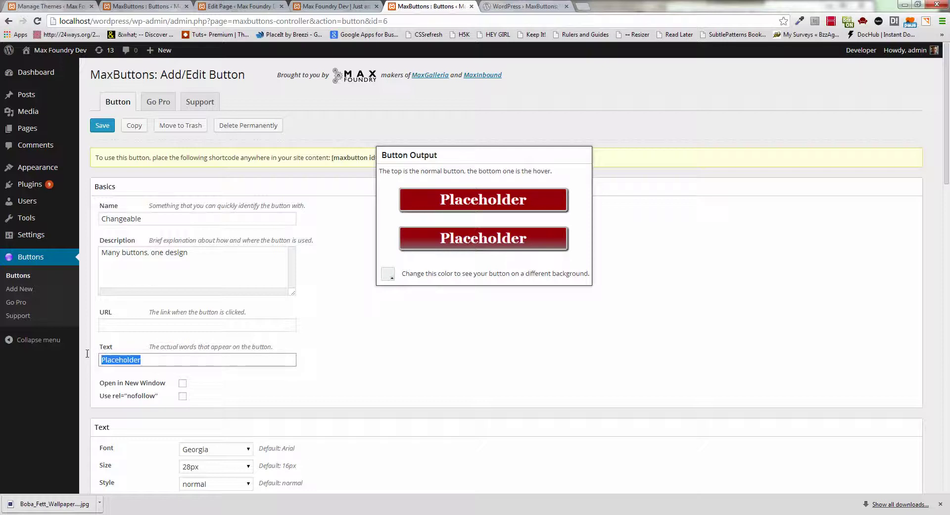
pyautogui.click(145, 324)
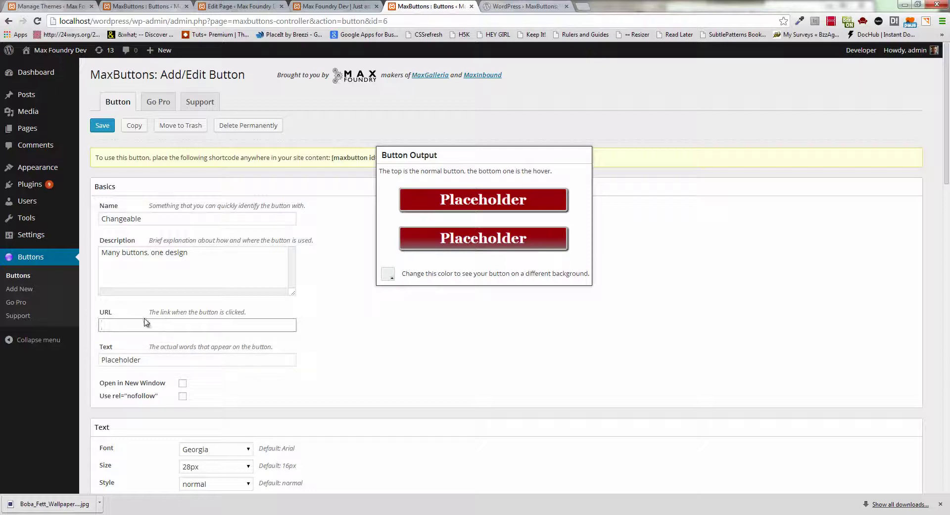